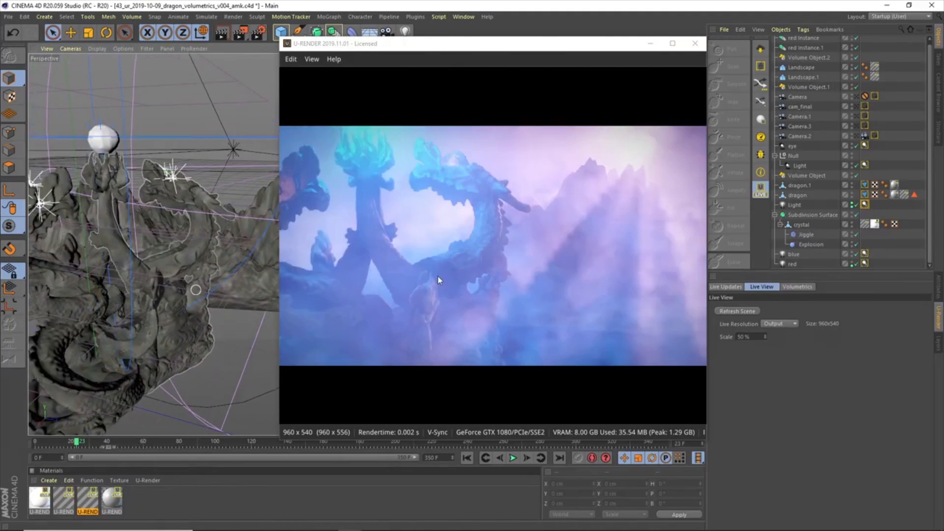
# - Open the render settings for the dragon scene and place them beside the live render
pyautogui.hotkey('ctrl', 'b')
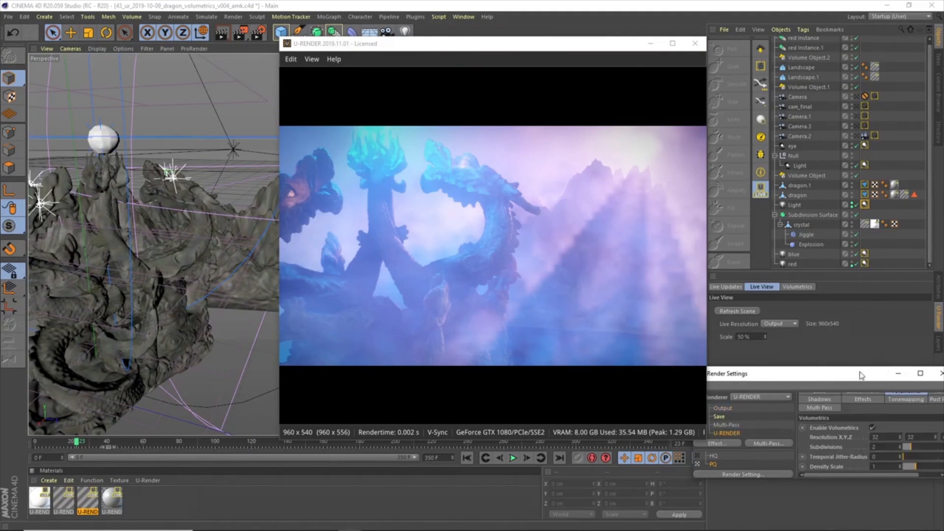
pyautogui.moveTo(861, 375); pyautogui.dragTo(813, 372)
pyautogui.keyDown('alt'); pyautogui.moveTo(90, 243); pyautogui.dragTo(146, 296); pyautogui.keyUp('alt')
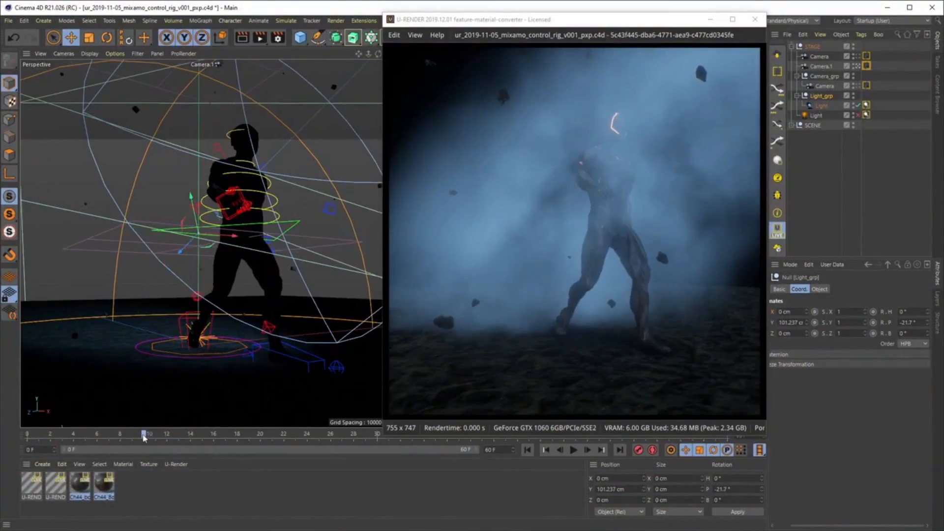
# - Examine the live renders of the fighter, rocky coast and campfire scenes from different viewpoints and frames
pyautogui.moveTo(931, 314); pyautogui.dragTo(895, 320)
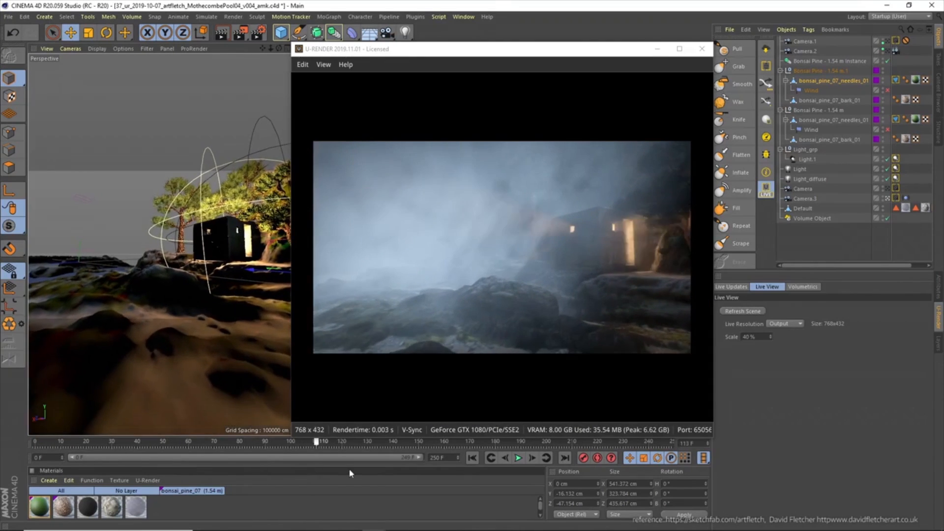
pyautogui.moveTo(462, 462); pyautogui.dragTo(334, 464)
pyautogui.click(887, 189)
pyautogui.keyDown('alt'); pyautogui.moveTo(177, 292); pyautogui.dragTo(73, 297); pyautogui.keyUp('alt')
pyautogui.hotkey('ctrl', 'z')
pyautogui.keyDown('alt'); pyautogui.moveTo(143, 281); pyautogui.dragTo(116, 270); pyautogui.keyUp('alt')
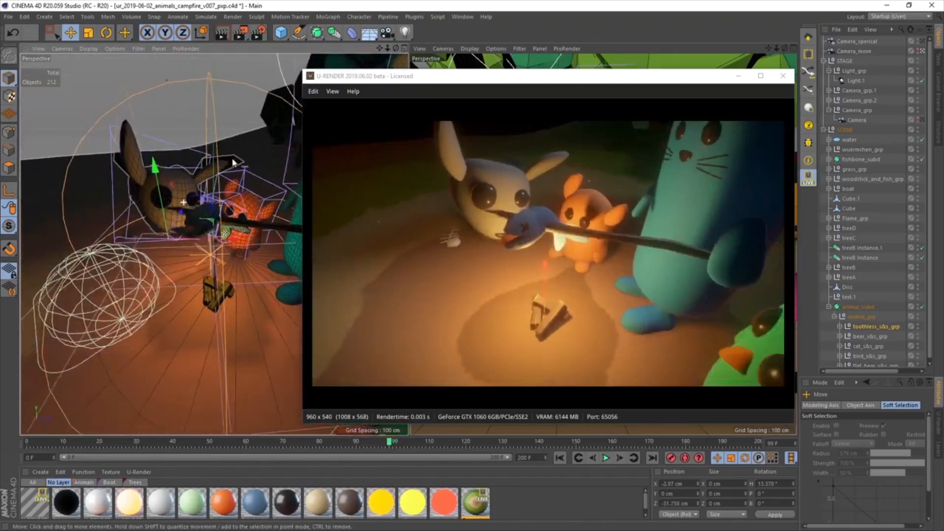
pyautogui.keyDown('alt'); pyautogui.moveTo(234, 163); pyautogui.dragTo(216, 215); pyautogui.keyUp('alt')
pyautogui.press('r')
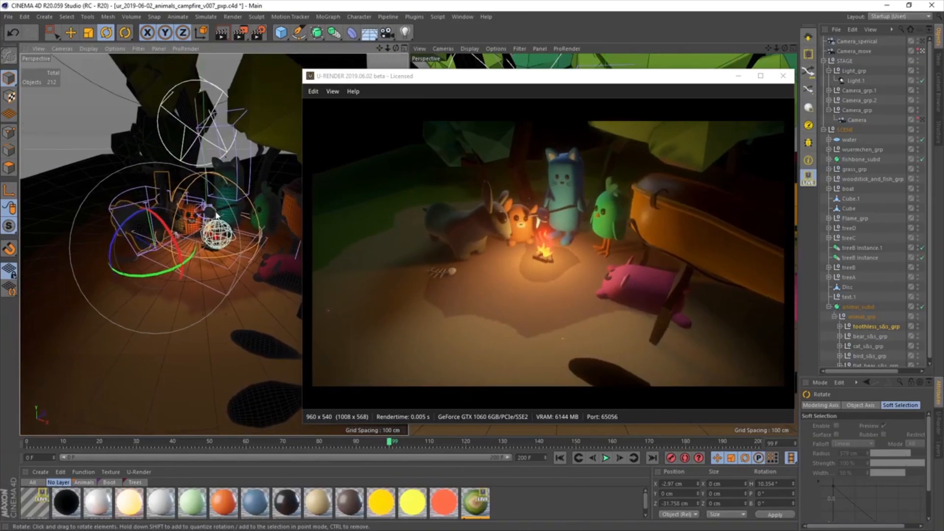
pyautogui.scroll(3, 216, 215)
pyautogui.moveTo(391, 445); pyautogui.dragTo(538, 445)
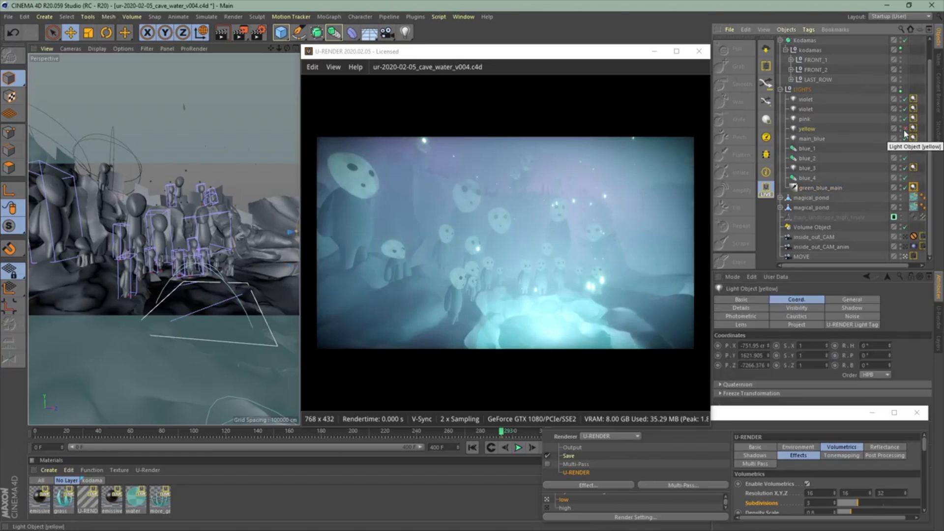
# - Move the FRONT_2 group of figures sideways in the cave scene
pyautogui.scroll(2, 861, 127)
pyautogui.click(815, 90)
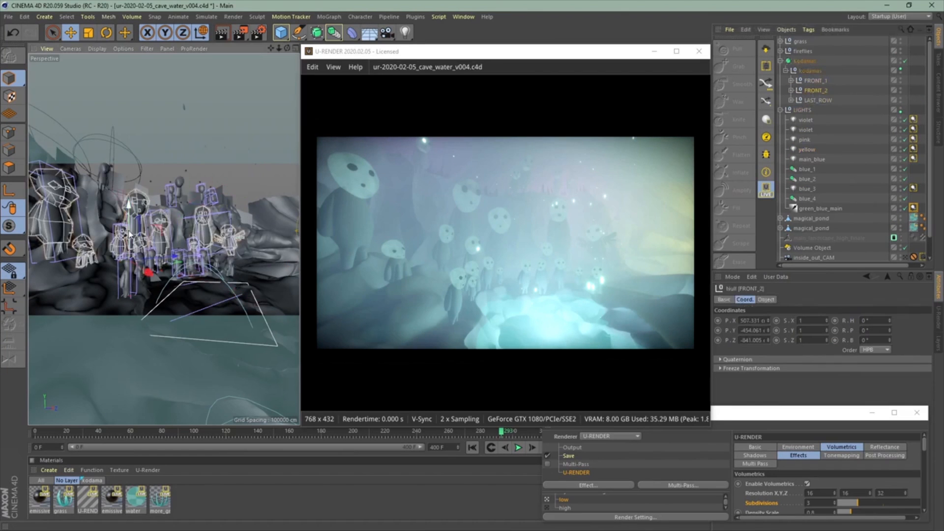
pyautogui.moveTo(193, 233); pyautogui.dragTo(125, 239)
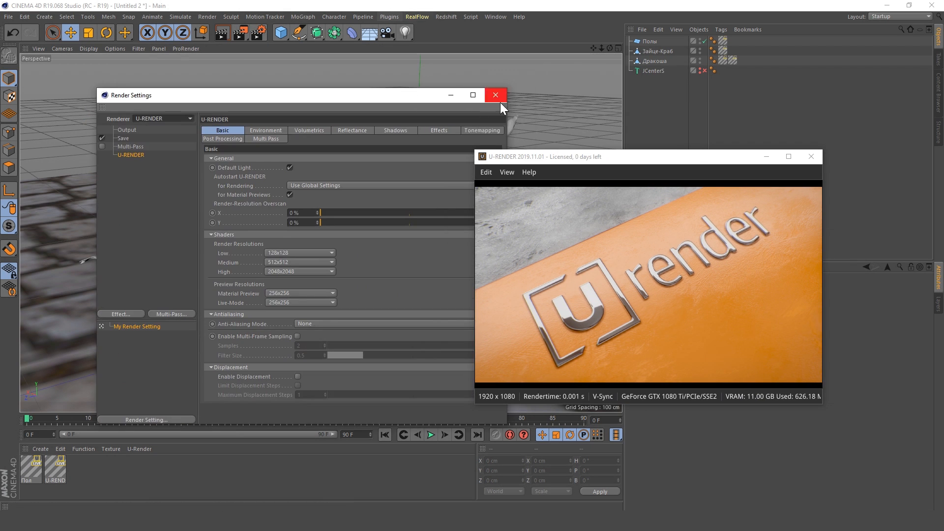
# - Close the render settings and detach the U-RENDER plugin commands as a floating palette over the viewport
pyautogui.click(493, 92)
pyautogui.click(390, 16)
pyautogui.moveTo(415, 78)
pyautogui.click(541, 80)
pyautogui.moveTo(542, 74); pyautogui.dragTo(57, 70)
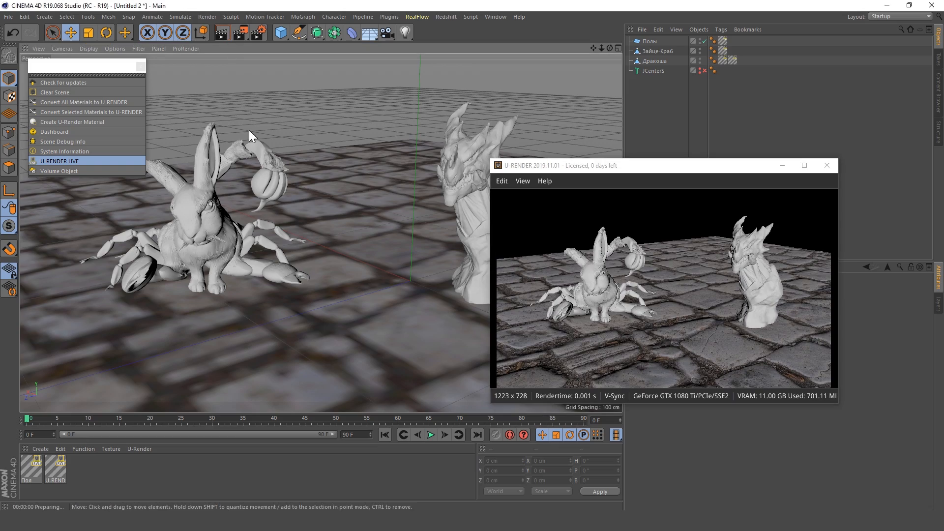
# - Examine how the live render follows the viewport around the rabbit-crab and dragon models on the stone floor
pyautogui.keyDown('alt'); pyautogui.moveTo(424, 269); pyautogui.dragTo(378, 240); pyautogui.keyUp('alt')
pyautogui.click(386, 248)
pyautogui.keyDown('alt'); pyautogui.moveTo(357, 271); pyautogui.dragTo(412, 264); pyautogui.keyUp('alt')
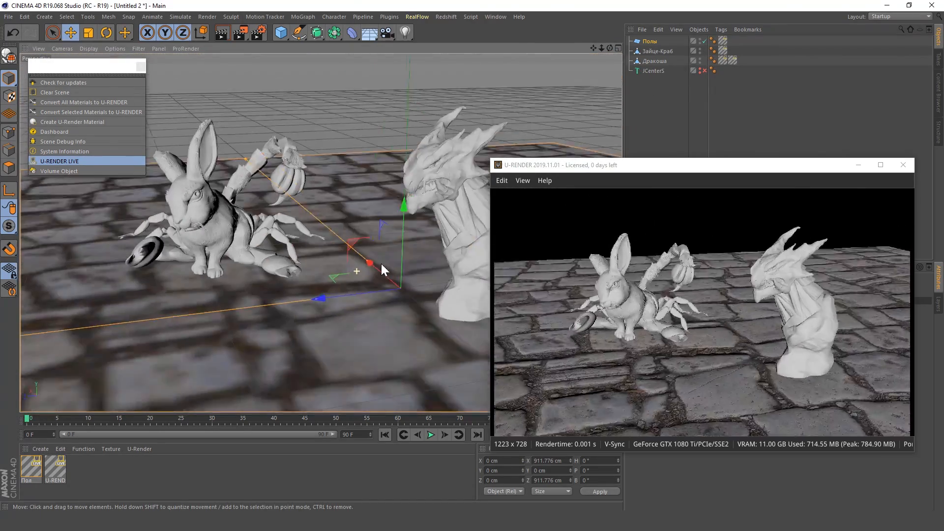
pyautogui.keyDown('alt'); pyautogui.moveTo(345, 264); pyautogui.dragTo(309, 300); pyautogui.keyUp('alt')
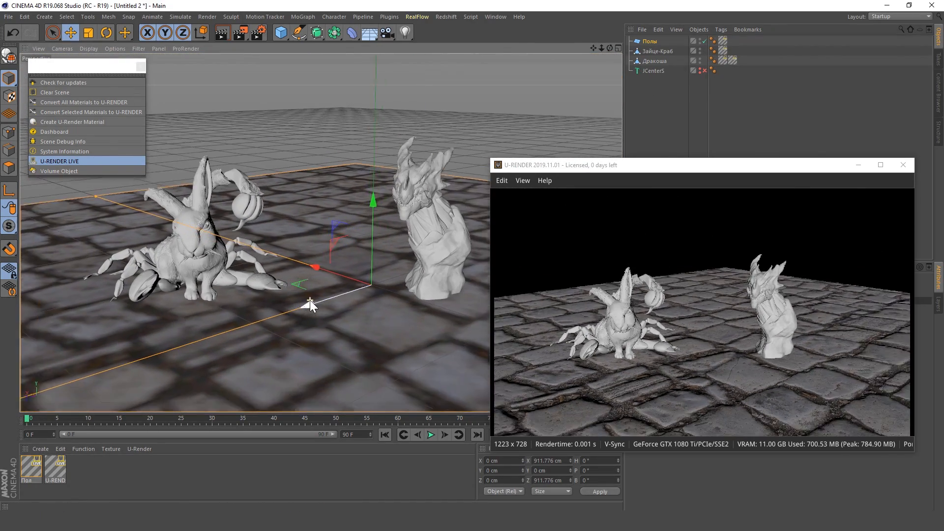
pyautogui.scroll(2, 310, 301)
pyautogui.scroll(-2, 259, 282)
pyautogui.scroll(2, 153, 239)
pyautogui.scroll(1, 257, 296)
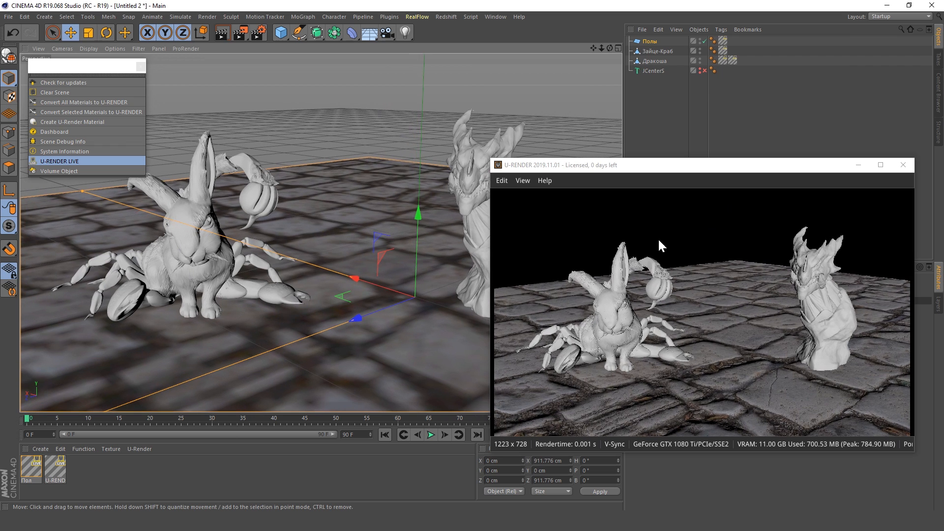
# - Shrink the live render window and place it over the viewport so the dragon and object properties are uncovered
pyautogui.moveTo(668, 170); pyautogui.dragTo(473, 180)
pyautogui.moveTo(295, 169); pyautogui.dragTo(370, 206)
pyautogui.moveTo(509, 220); pyautogui.dragTo(164, 217)
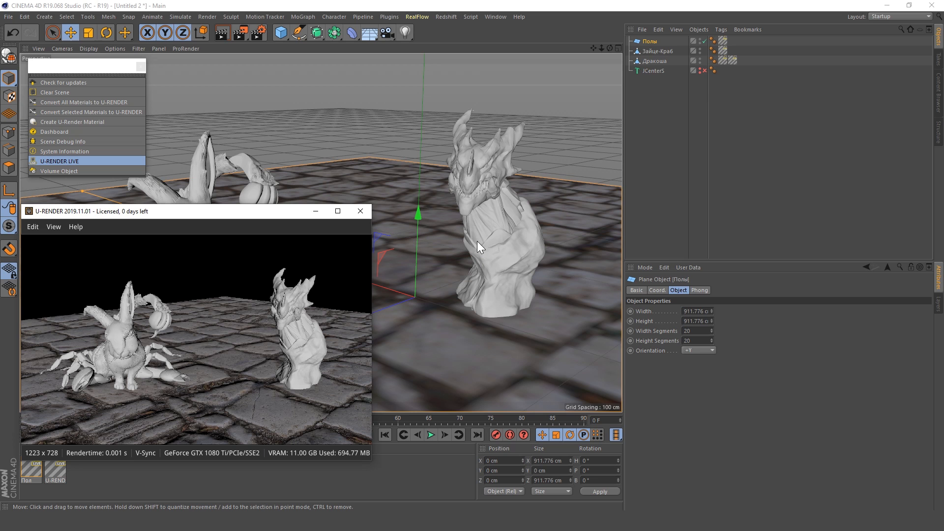
# - Review the Basic and Shadows sections of the U-RENDER render settings and close them
pyautogui.click(260, 36)
pyautogui.moveTo(338, 96); pyautogui.dragTo(623, 81)
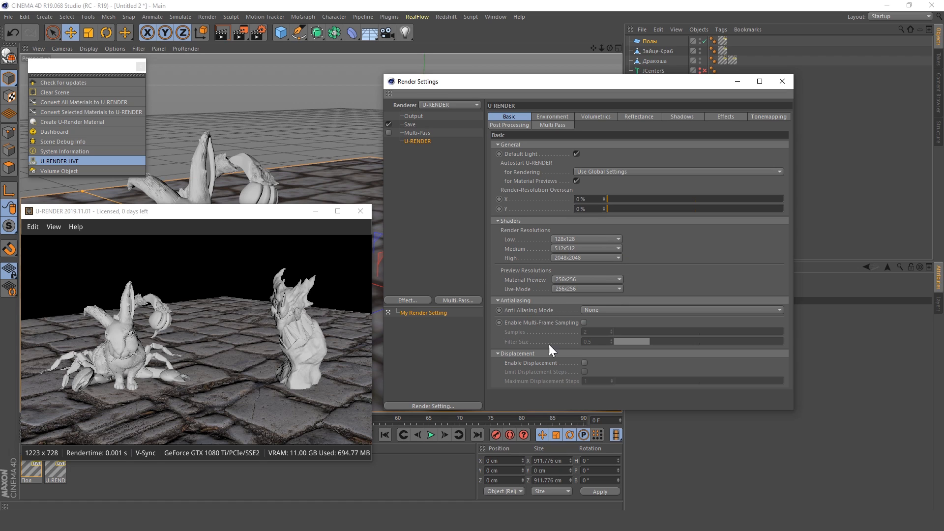
pyautogui.click(680, 118)
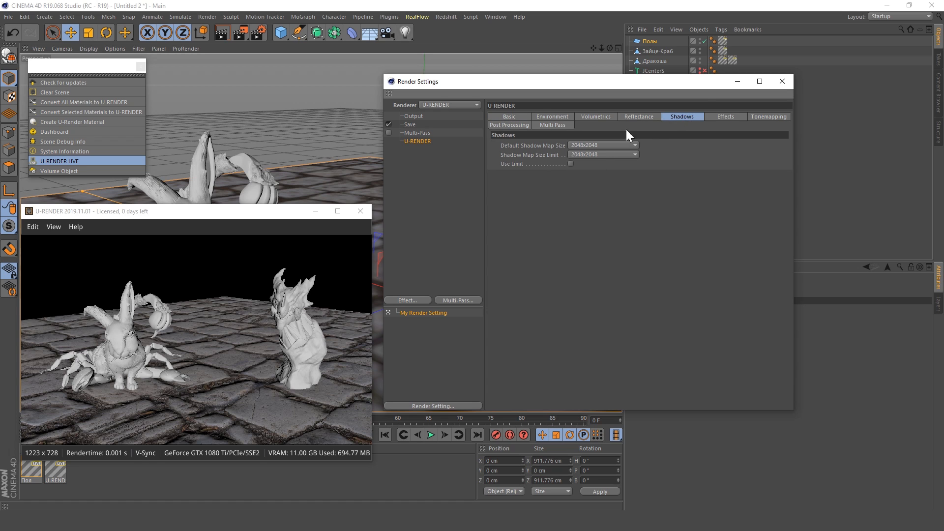
pyautogui.click(525, 116)
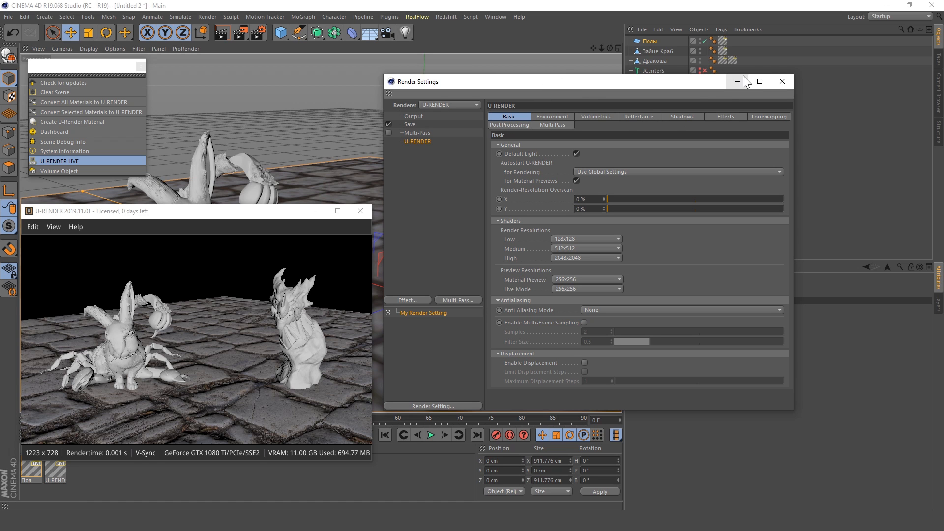
pyautogui.click(782, 81)
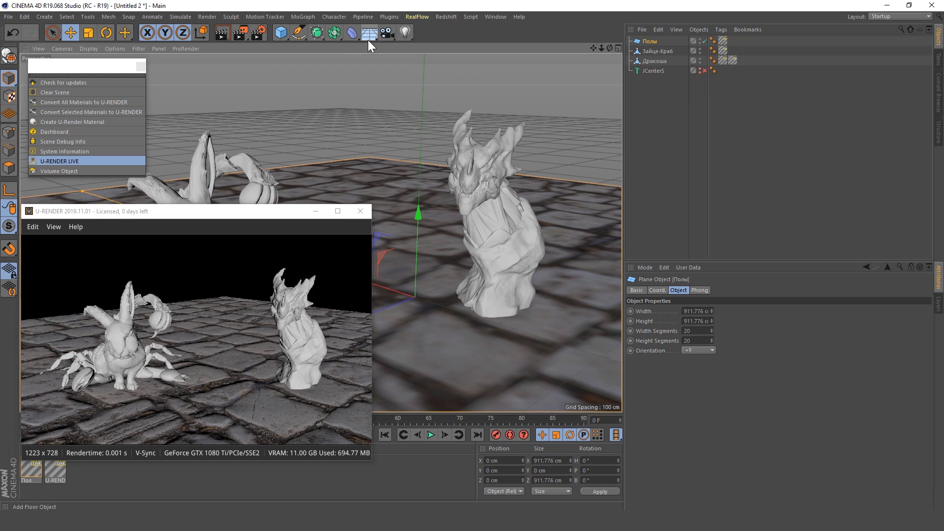
# - Add a spot light to the scene and raise it about 57 cm above the floor
pyautogui.moveTo(278, 212); pyautogui.dragTo(285, 254)
pyautogui.moveTo(456, 250)
pyautogui.keyDown('alt'); pyautogui.mouseDown()
pyautogui.moveTo(455, 276)
pyautogui.moveTo(461, 243)
pyautogui.moveTo(451, 242)
pyautogui.mouseUp(); pyautogui.keyUp('alt')
pyautogui.click(410, 36)
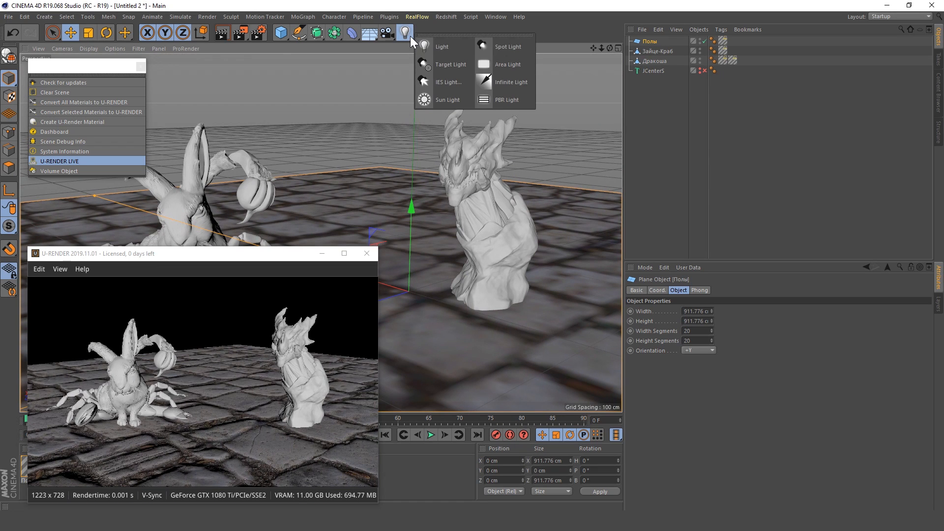
pyautogui.click(488, 50)
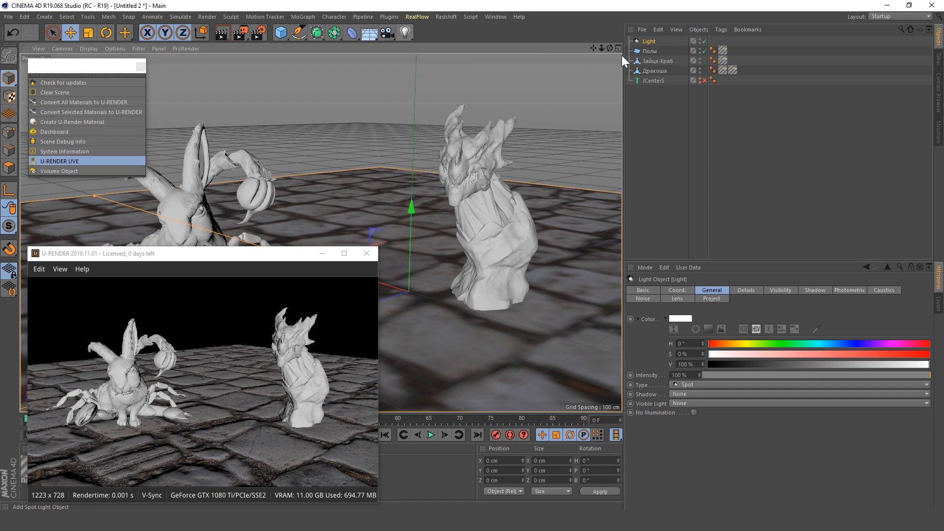
pyautogui.moveTo(421, 217); pyautogui.dragTo(419, 97)
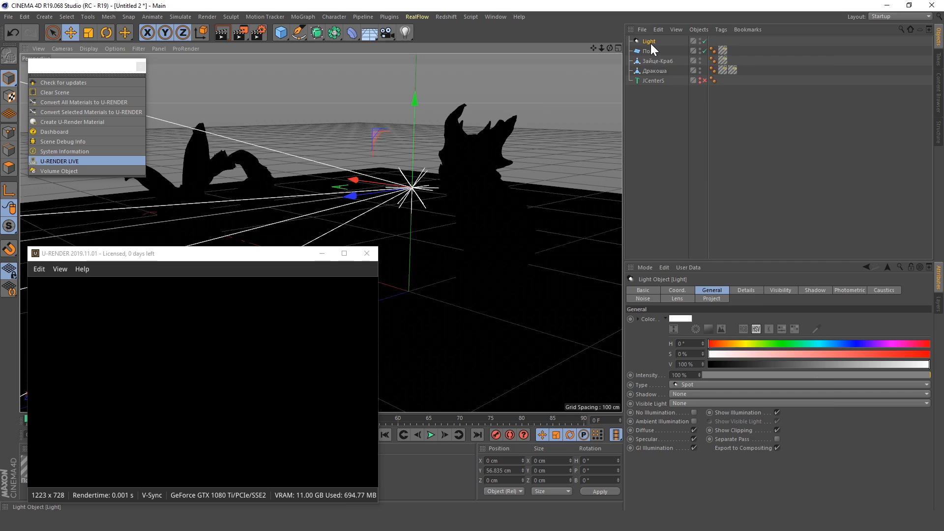
# - Add a U-RENDER Light tag to the spot light and move the light to about -592 cm in Z
pyautogui.rightClick(652, 48)
pyautogui.moveTo(699, 187)
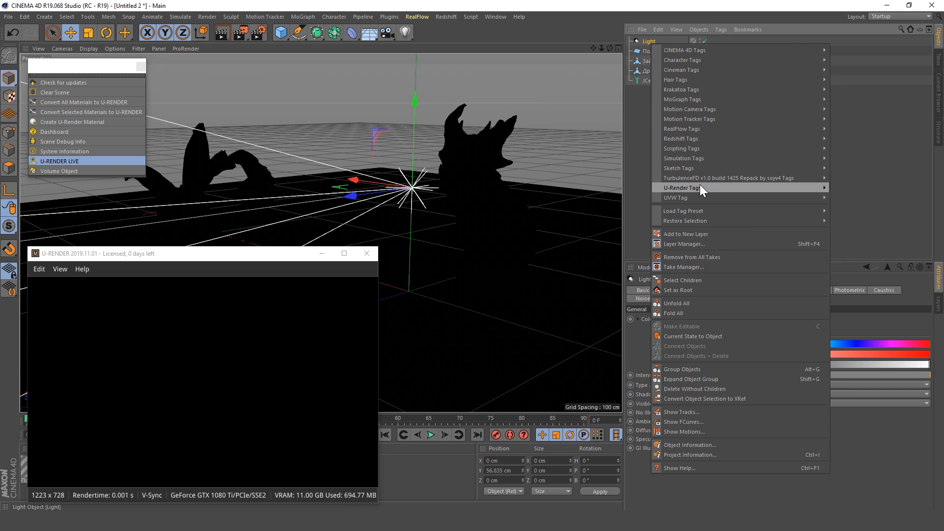
pyautogui.click(869, 199)
pyautogui.moveTo(399, 201); pyautogui.dragTo(197, 301)
pyautogui.keyDown('alt'); pyautogui.moveTo(467, 266); pyautogui.dragTo(452, 298); pyautogui.keyUp('alt')
# - Change the light type to Area in the U-RENDER Light tag
pyautogui.click(694, 293)
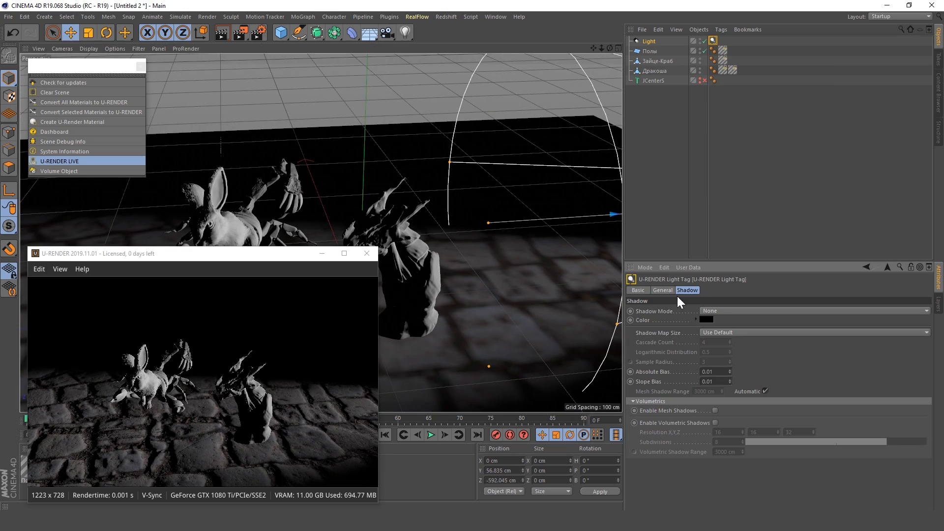
pyautogui.keyDown('alt'); pyautogui.moveTo(616, 286); pyautogui.dragTo(508, 305); pyautogui.keyUp('alt')
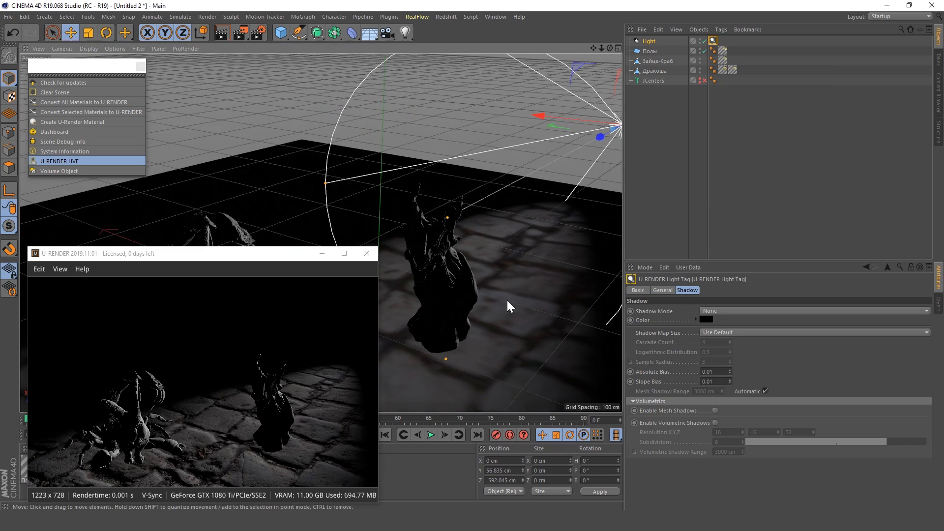
pyautogui.click(663, 290)
pyautogui.click(687, 376)
pyautogui.click(689, 416)
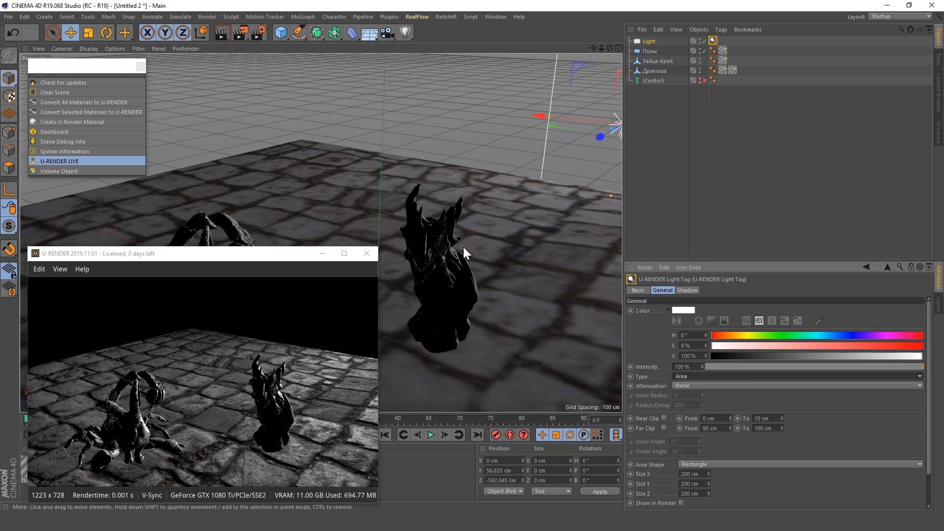
# - Reposition the area light to about X 15 cm, Y 81 cm and Z -132 cm
pyautogui.scroll(-5, 433, 223)
pyautogui.moveTo(550, 159); pyautogui.dragTo(424, 225)
pyautogui.moveTo(473, 126); pyautogui.dragTo(476, 153)
pyautogui.moveTo(481, 84); pyautogui.dragTo(480, 97)
pyautogui.scroll(3, 448, 239)
pyautogui.moveTo(435, 183); pyautogui.dragTo(403, 195)
pyautogui.keyDown('alt'); pyautogui.moveTo(435, 252); pyautogui.dragTo(485, 245); pyautogui.keyUp('alt')
pyautogui.click(691, 293)
pyautogui.moveTo(455, 114); pyautogui.dragTo(411, 102)
# - Give the light Soft Edges shadows with sample radius 0.08, absolute bias 0.042 and slope bias 0.002
pyautogui.keyDown('alt'); pyautogui.moveTo(461, 270); pyautogui.dragTo(512, 290); pyautogui.keyUp('alt')
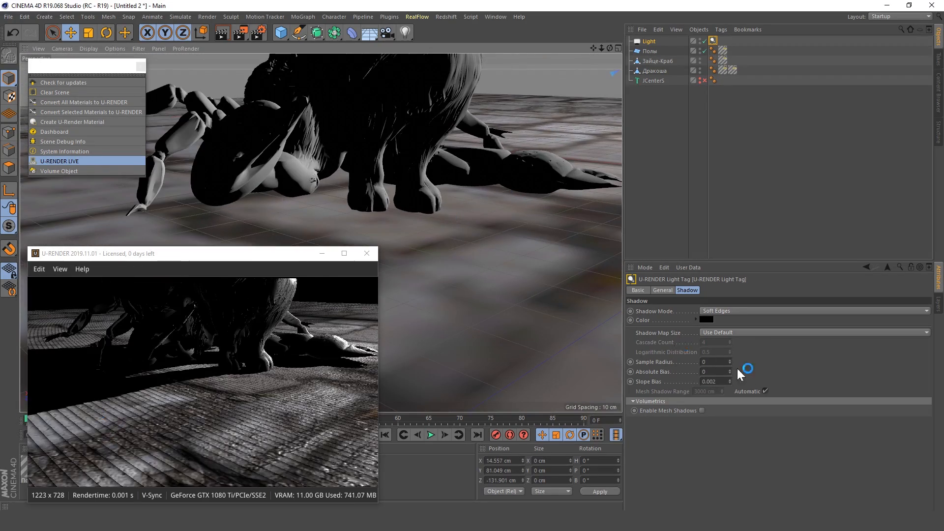
pyautogui.click(730, 369)
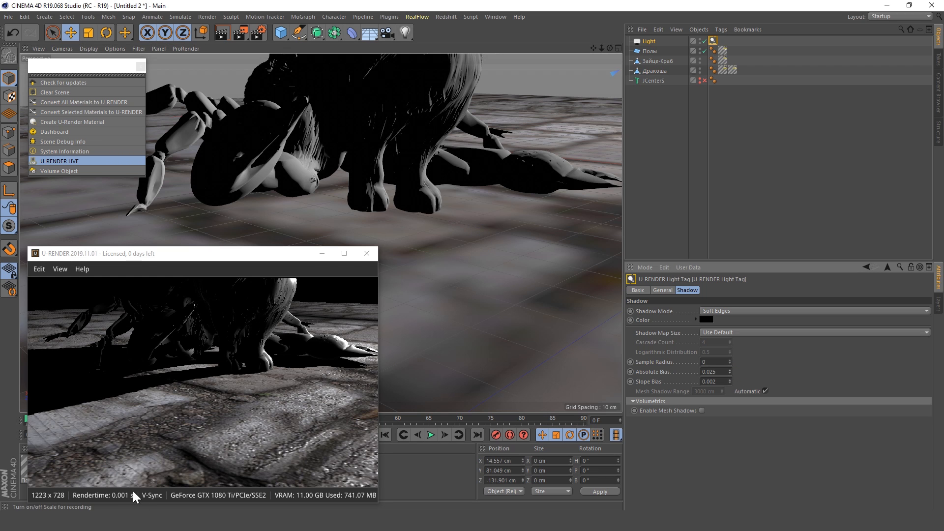
pyautogui.click(729, 369)
pyautogui.click(731, 358)
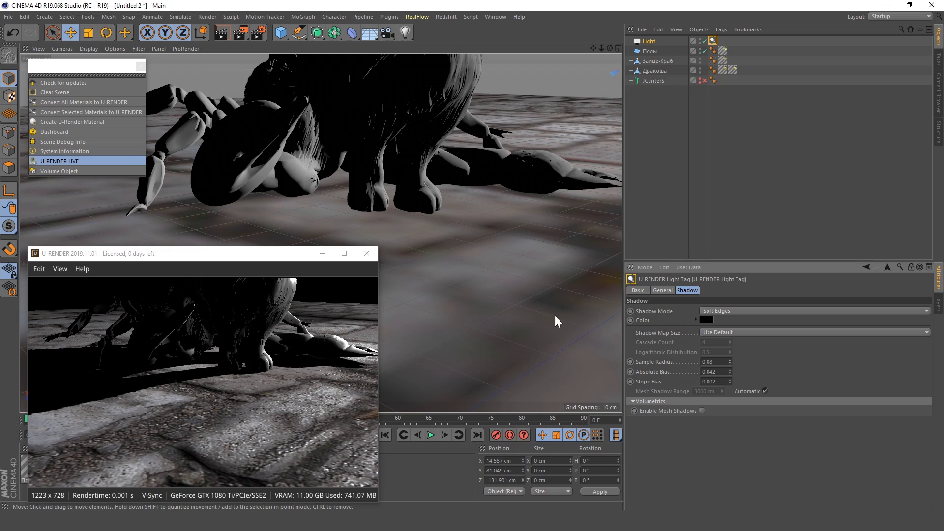
# - Load artist_workshop_8k.hdr as the global environment map in the render settings, without copying it to the project location
pyautogui.scroll(-6, 521, 311)
pyautogui.keyDown('alt'); pyautogui.moveTo(412, 288); pyautogui.dragTo(452, 279); pyautogui.keyUp('alt')
pyautogui.scroll(-5, 458, 282)
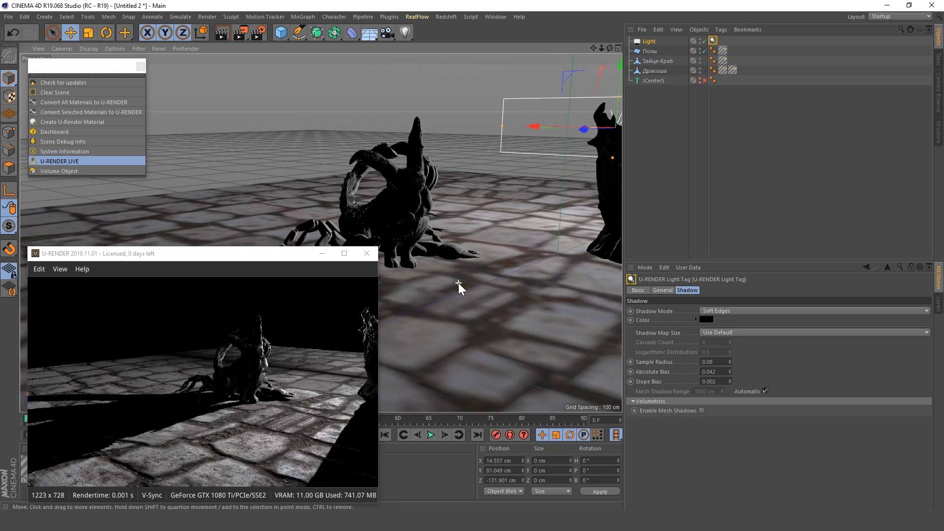
pyautogui.moveTo(321, 233)
pyautogui.keyDown('alt'); pyautogui.mouseDown()
pyautogui.moveTo(440, 306)
pyautogui.moveTo(412, 296)
pyautogui.mouseUp(); pyautogui.keyUp('alt')
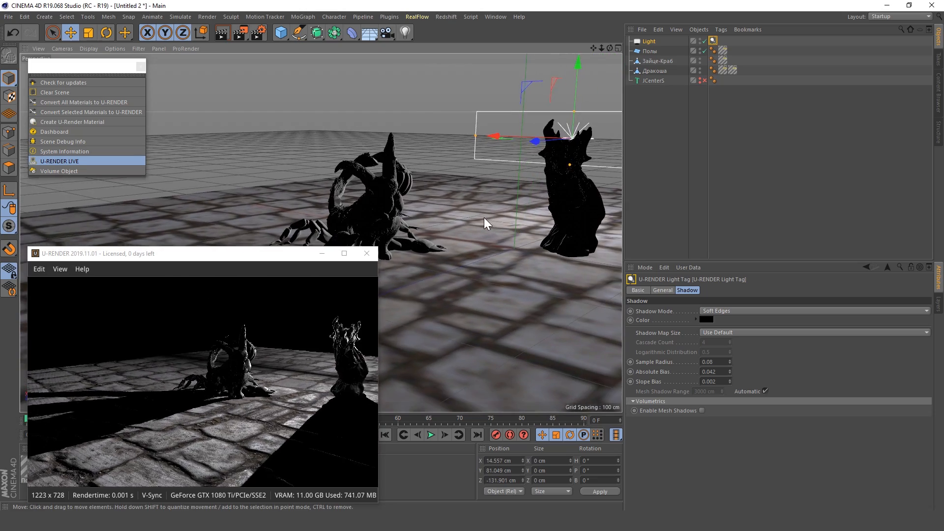
pyautogui.keyDown('alt'); pyautogui.moveTo(490, 220); pyautogui.dragTo(306, 202); pyautogui.keyUp('alt')
pyautogui.moveTo(365, 199)
pyautogui.keyDown('alt'); pyautogui.mouseDown()
pyautogui.moveTo(435, 247)
pyautogui.moveTo(503, 374)
pyautogui.moveTo(489, 310)
pyautogui.mouseUp(); pyautogui.keyUp('alt')
pyautogui.click(263, 35)
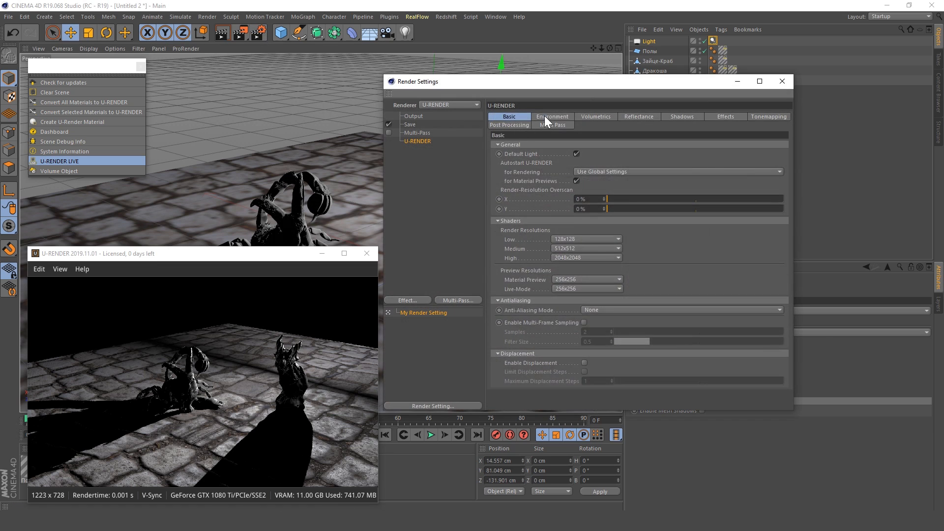
pyautogui.click(546, 117)
pyautogui.click(776, 184)
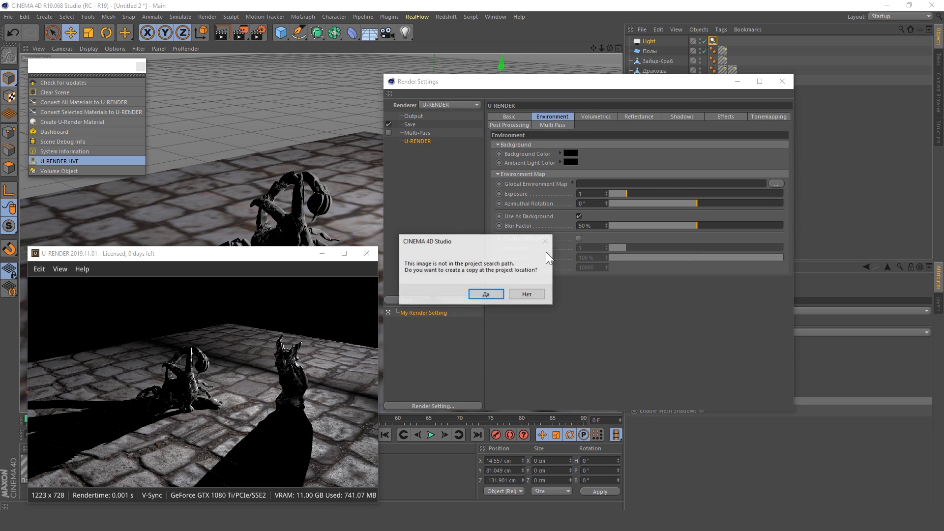
pyautogui.click(525, 295)
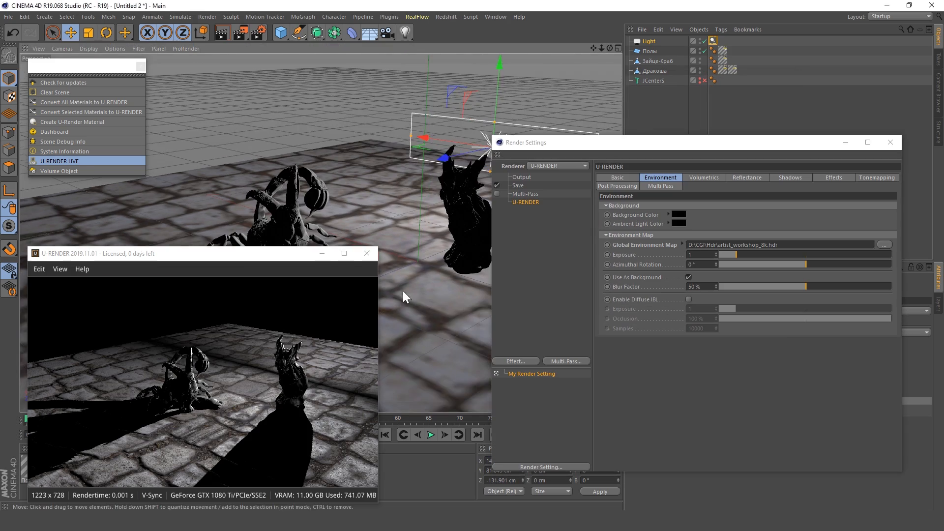
# - Enable diffuse IBL with exposure 0.4, and set the environment map's exposure to 0.9 and blur factor to 0%
pyautogui.click(689, 299)
pyautogui.moveTo(736, 308); pyautogui.dragTo(726, 309)
pyautogui.moveTo(736, 255); pyautogui.dragTo(742, 256)
pyautogui.keyDown('alt'); pyautogui.moveTo(433, 247); pyautogui.dragTo(180, 231); pyautogui.keyUp('alt')
pyautogui.doubleClick(693, 288)
pyautogui.write('0')
pyautogui.press('Return')
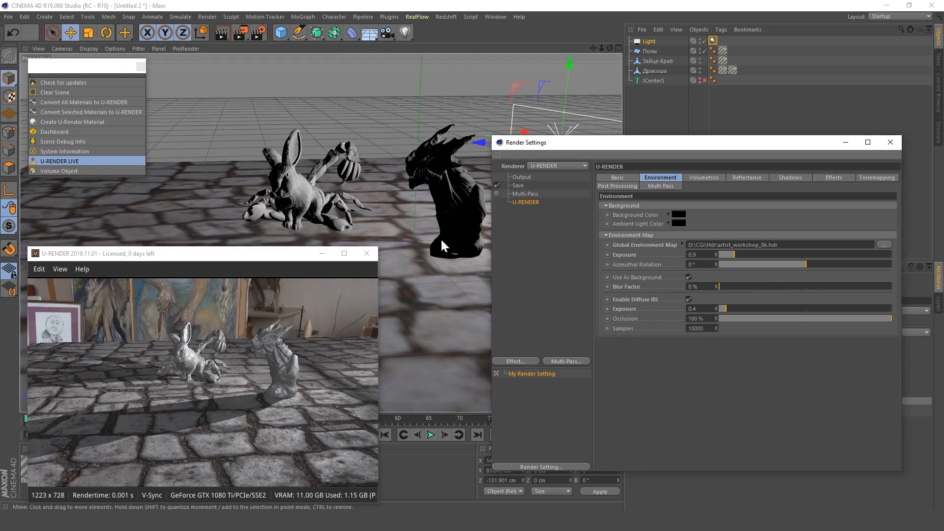
# - Rotate the environment map to an azimuth of 186° and adjust its exposure to 0.9 and the diffuse IBL exposure to 0.4
pyautogui.keyDown('alt'); pyautogui.moveTo(432, 258); pyautogui.dragTo(468, 282); pyautogui.keyUp('alt')
pyautogui.keyDown('alt'); pyautogui.moveTo(468, 282); pyautogui.dragTo(485, 279, button='right'); pyautogui.keyUp('alt')
pyautogui.moveTo(806, 265); pyautogui.dragTo(850, 269)
pyautogui.moveTo(750, 258); pyautogui.dragTo(731, 254)
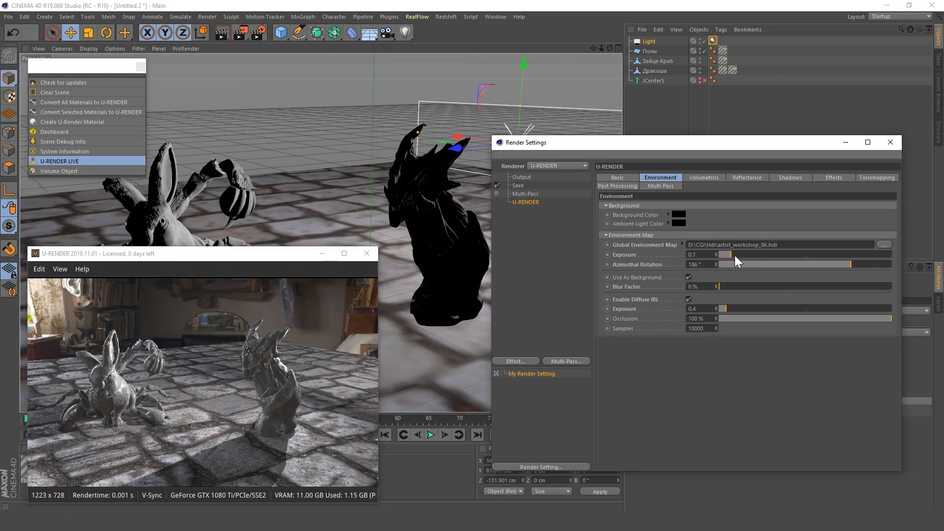
pyautogui.moveTo(722, 309); pyautogui.dragTo(726, 308)
# - Enable Ground-Truth screen space ambient occlusion, setting its radius to 18.2 and power to 2.41
pyautogui.click(713, 41)
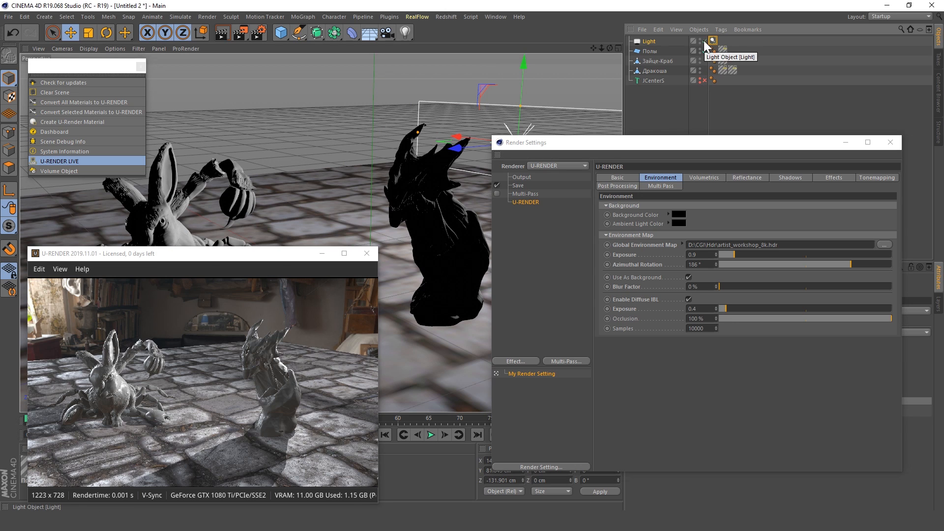
pyautogui.click(832, 178)
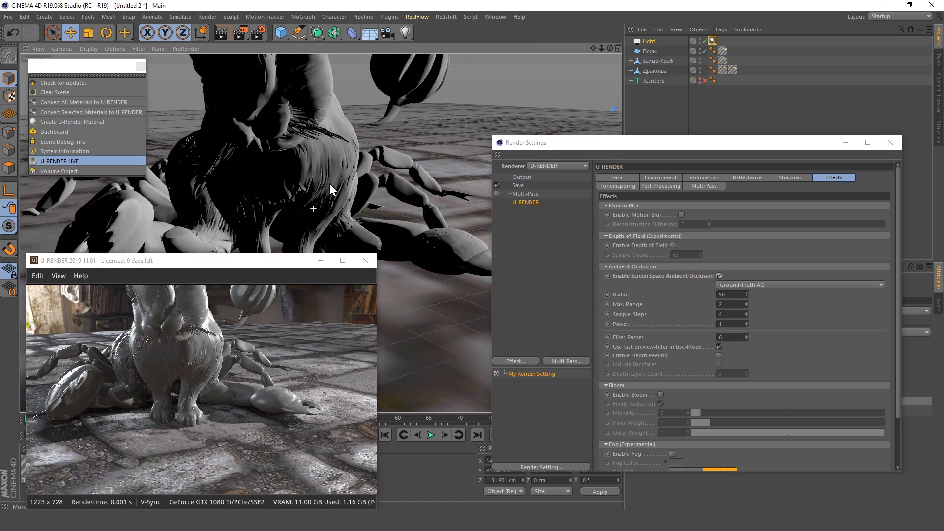
pyautogui.moveTo(747, 294); pyautogui.dragTo(746, 300)
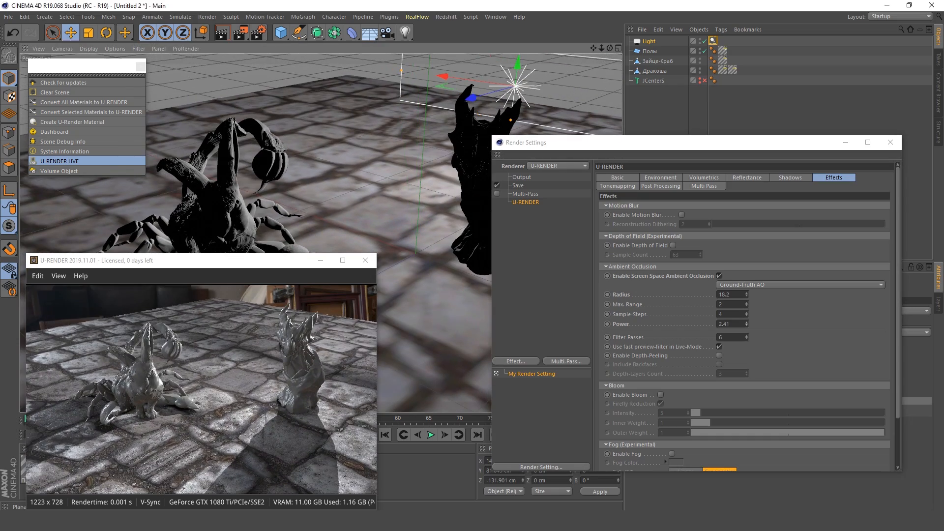
# - Try bloom with reduced intensity and an inner weight of 0.6, test fog on and off, and disable bloom
pyautogui.click(661, 394)
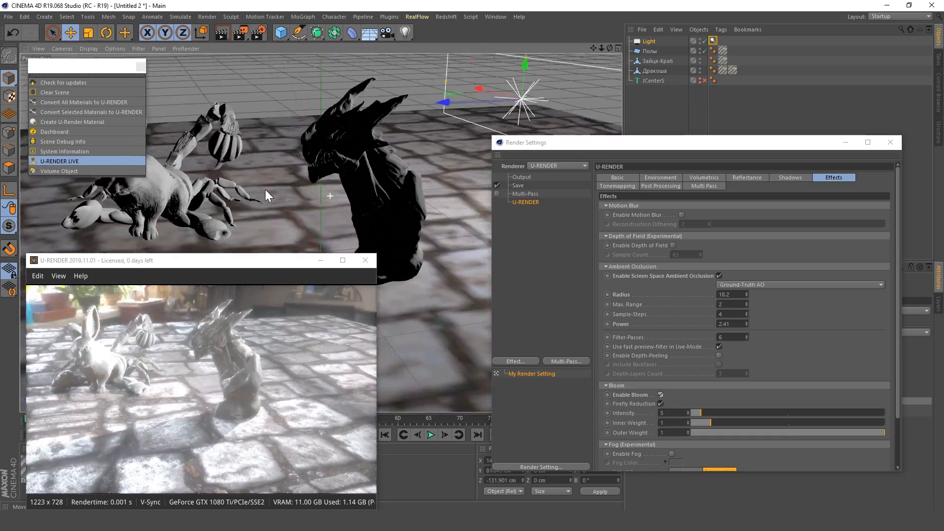
pyautogui.moveTo(698, 411); pyautogui.dragTo(754, 434)
pyautogui.scroll(-3, 659, 413)
pyautogui.click(672, 397)
pyautogui.click(671, 397)
pyautogui.click(661, 337)
pyautogui.scroll(5, 722, 196)
# - Enable chromatic aberration in the post-processing settings with strength 3, and try the vignette
pyautogui.click(722, 185)
pyautogui.click(691, 215)
pyautogui.keyDown('alt'); pyautogui.moveTo(436, 220); pyautogui.dragTo(556, 110); pyautogui.keyUp('alt')
pyautogui.keyDown('alt'); pyautogui.moveTo(393, 93); pyautogui.dragTo(433, 112); pyautogui.keyUp('alt')
pyautogui.moveTo(797, 225); pyautogui.dragTo(752, 225)
pyautogui.moveTo(433, 101)
pyautogui.keyDown('alt'); pyautogui.mouseDown()
pyautogui.moveTo(462, 88)
pyautogui.moveTo(409, 105)
pyautogui.moveTo(414, 120)
pyautogui.moveTo(428, 118)
pyautogui.mouseUp(); pyautogui.keyUp('alt')
pyautogui.scroll(-3, 411, 90)
pyautogui.click(658, 245)
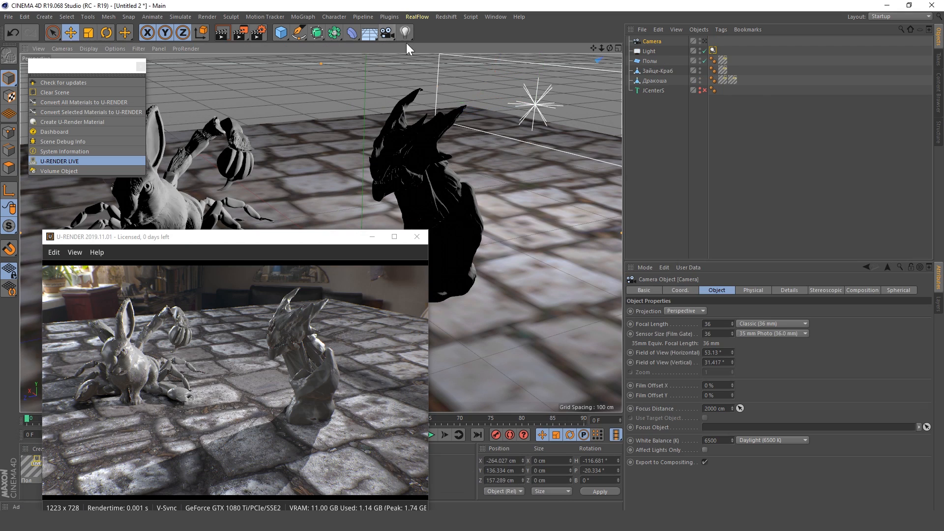
# - Add a U-RENDER Camera Tag to the camera and enable depth of field in the render effects
pyautogui.rightClick(661, 42)
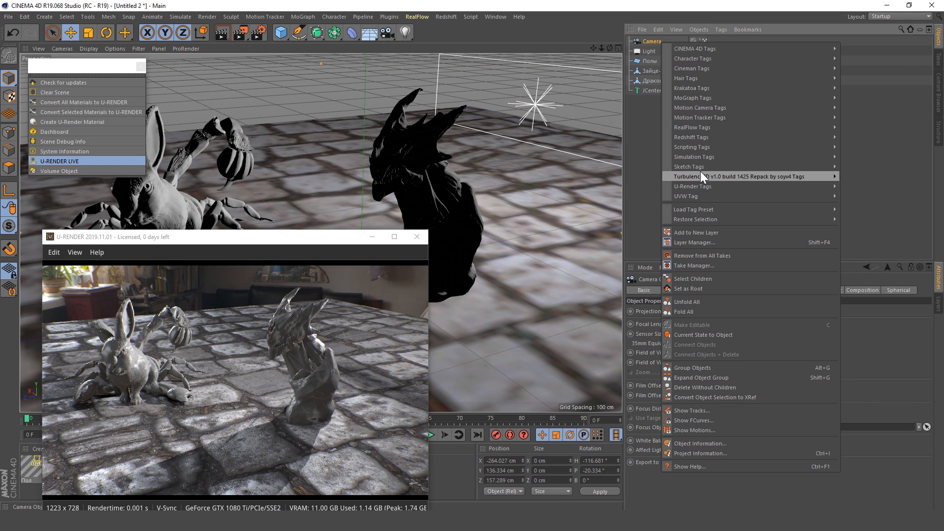
pyautogui.click(860, 188)
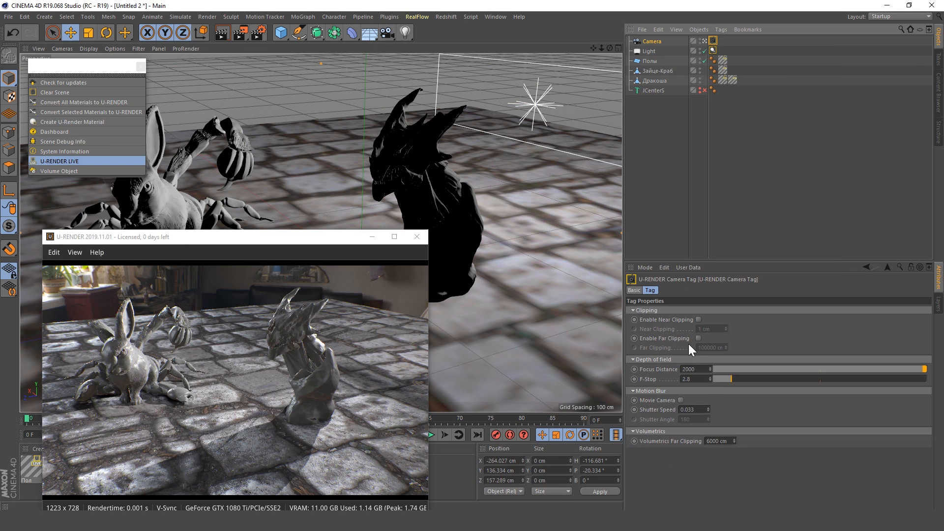
pyautogui.hotkey('ctrl', 'b')
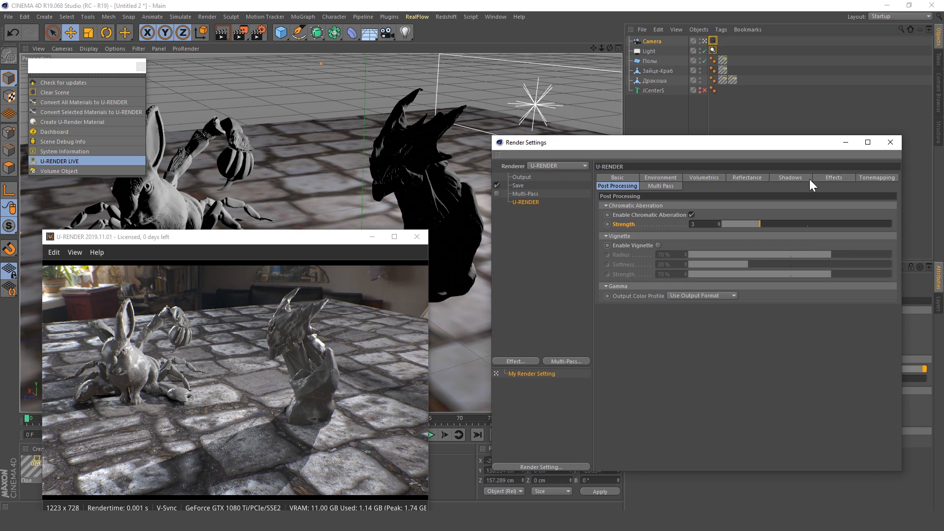
pyautogui.click(672, 245)
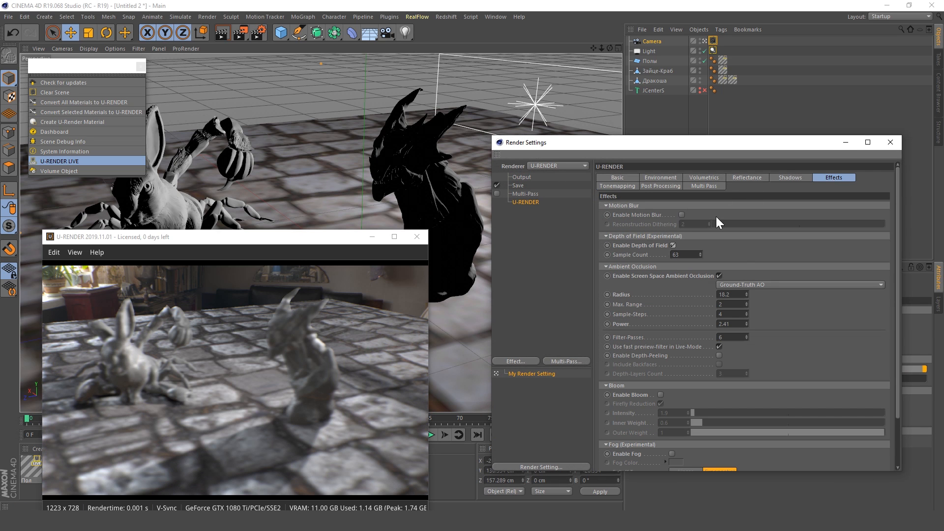
pyautogui.click(845, 142)
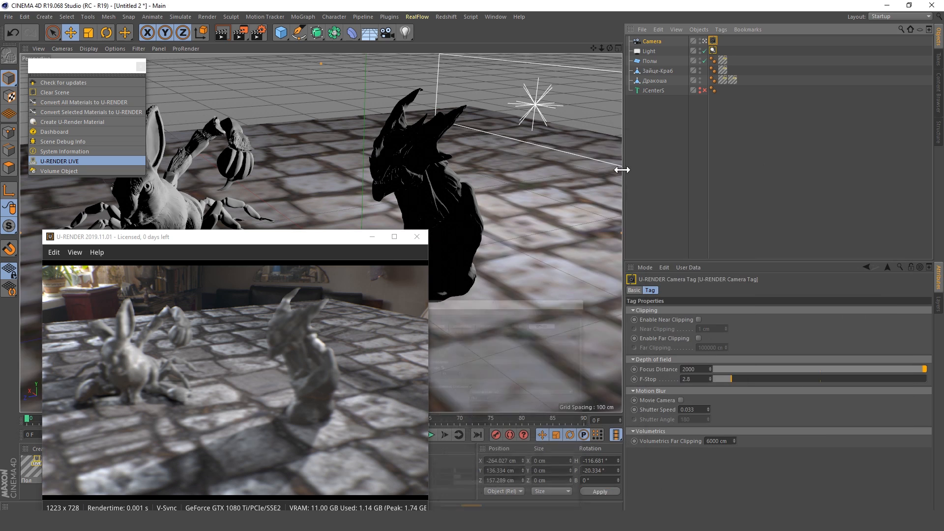
# - Frame the dragon up close, set the camera tag's focus distance to 166, and adjust its depth of field
pyautogui.scroll(4, 409, 149)
pyautogui.keyDown('alt'); pyautogui.moveTo(394, 153); pyautogui.dragTo(459, 153); pyautogui.keyUp('alt')
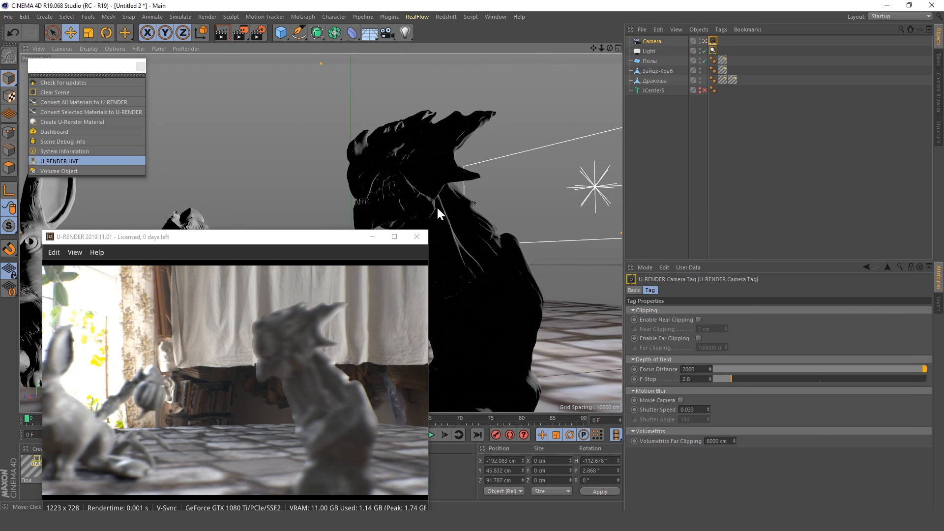
pyautogui.keyDown('alt'); pyautogui.moveTo(438, 209); pyautogui.dragTo(484, 143, button='middle'); pyautogui.keyUp('alt')
pyautogui.moveTo(841, 370); pyautogui.dragTo(749, 370)
pyautogui.moveTo(558, 280)
pyautogui.keyDown('alt'); pyautogui.mouseDown()
pyautogui.moveTo(524, 279)
pyautogui.moveTo(561, 281)
pyautogui.mouseUp(); pyautogui.keyUp('alt')
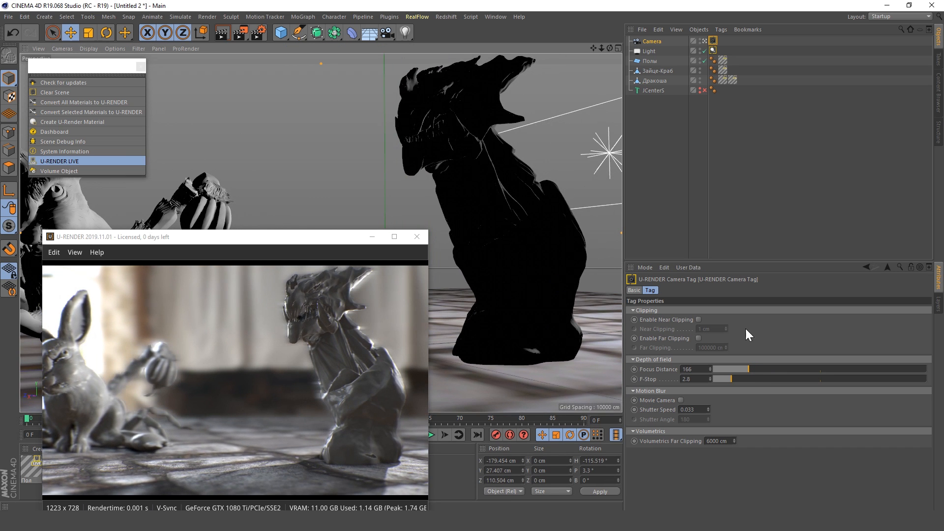
pyautogui.moveTo(742, 370)
pyautogui.mouseDown()
pyautogui.moveTo(733, 370)
pyautogui.moveTo(781, 379)
pyautogui.moveTo(726, 379)
pyautogui.moveTo(752, 365)
pyautogui.moveTo(759, 380)
pyautogui.moveTo(791, 381)
pyautogui.moveTo(740, 380)
pyautogui.mouseUp()
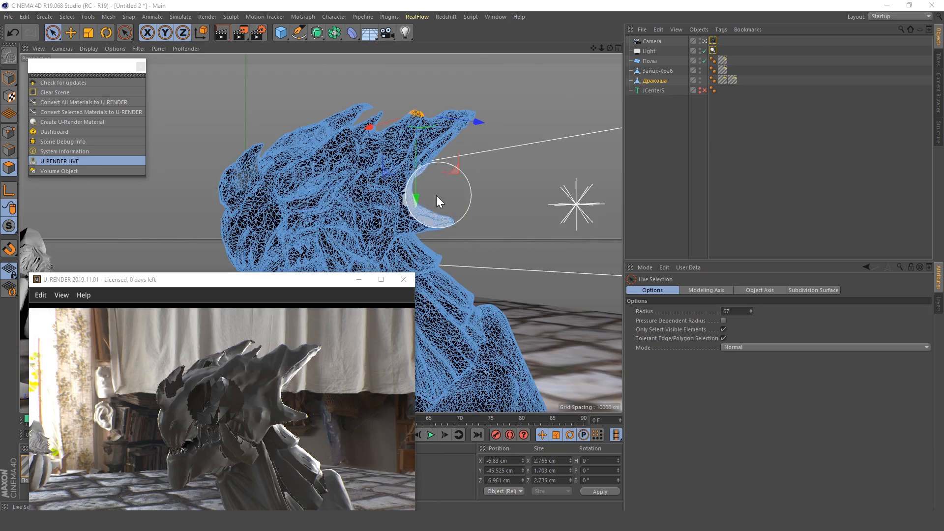
# - Add a U-RENDER Object Tag to the floor plane and turn off its Backface Culling
pyautogui.scroll(5, 344, 203)
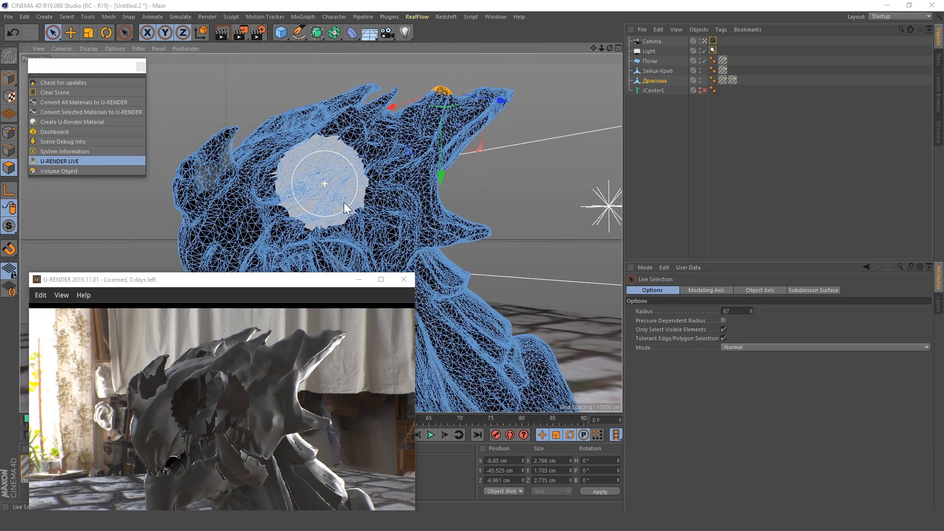
pyautogui.moveTo(311, 209)
pyautogui.keyDown('alt'); pyautogui.mouseDown()
pyautogui.moveTo(242, 294)
pyautogui.moveTo(175, 294)
pyautogui.moveTo(206, 212)
pyautogui.moveTo(283, 196)
pyautogui.moveTo(394, 207)
pyautogui.moveTo(308, 207)
pyautogui.moveTo(362, 246)
pyautogui.moveTo(324, 232)
pyautogui.mouseUp(); pyautogui.keyUp('alt')
pyautogui.scroll(-8, 325, 206)
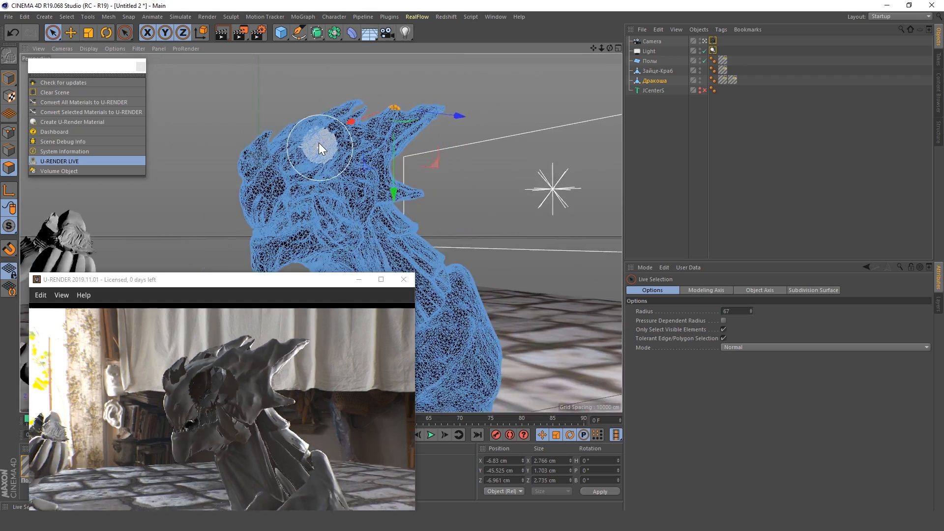
pyautogui.keyDown('alt'); pyautogui.moveTo(319, 140); pyautogui.dragTo(376, 180); pyautogui.keyUp('alt')
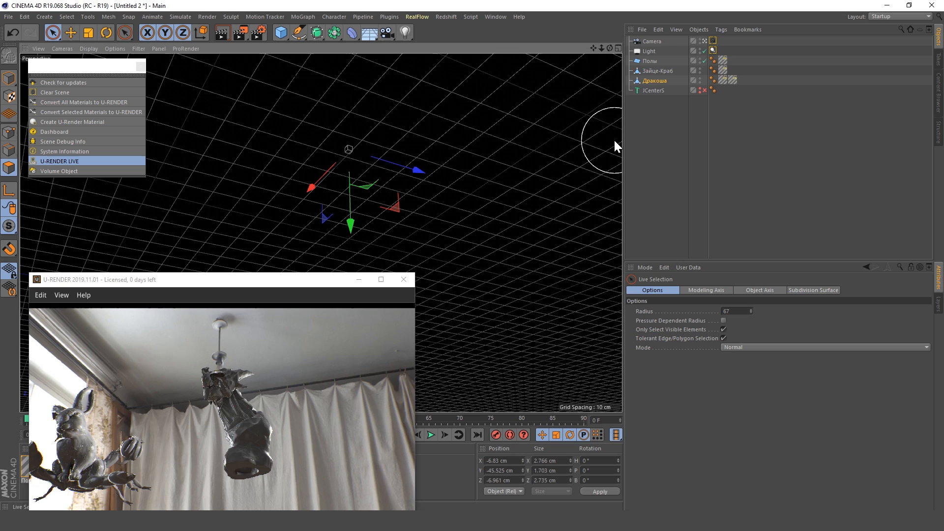
pyautogui.click(683, 109)
pyautogui.rightClick(648, 60)
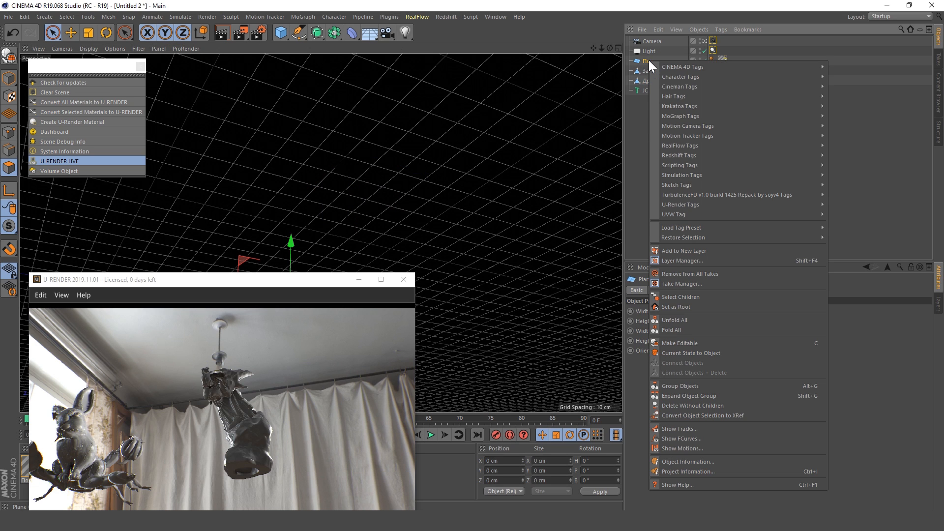
pyautogui.moveTo(771, 204)
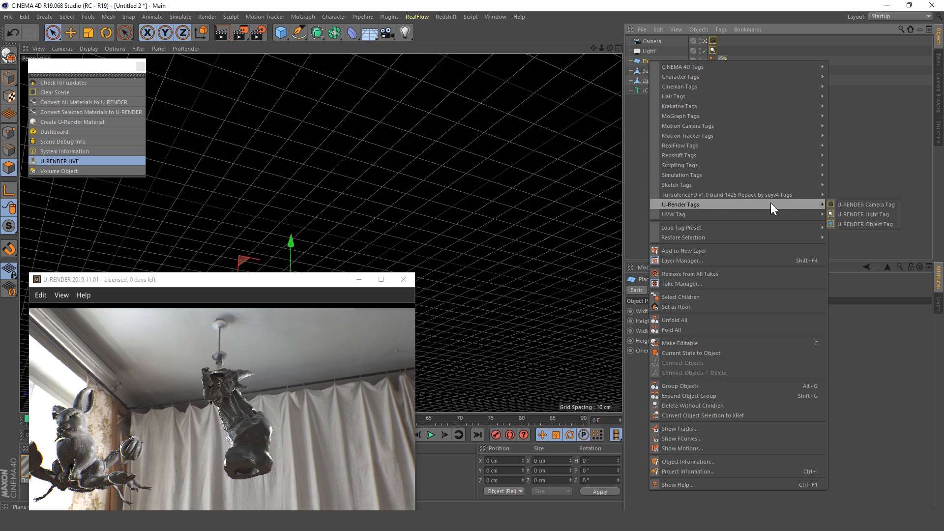
pyautogui.click(874, 222)
pyautogui.click(684, 309)
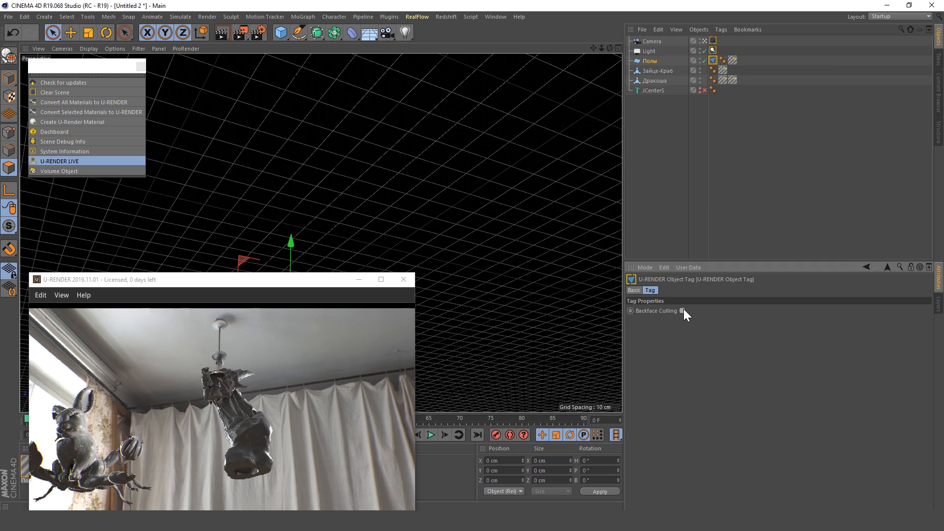
# - Try copying the floor's U-RENDER Object Tag onto the dragon object
pyautogui.keyDown('alt'); pyautogui.moveTo(366, 133); pyautogui.dragTo(376, 198); pyautogui.keyUp('alt')
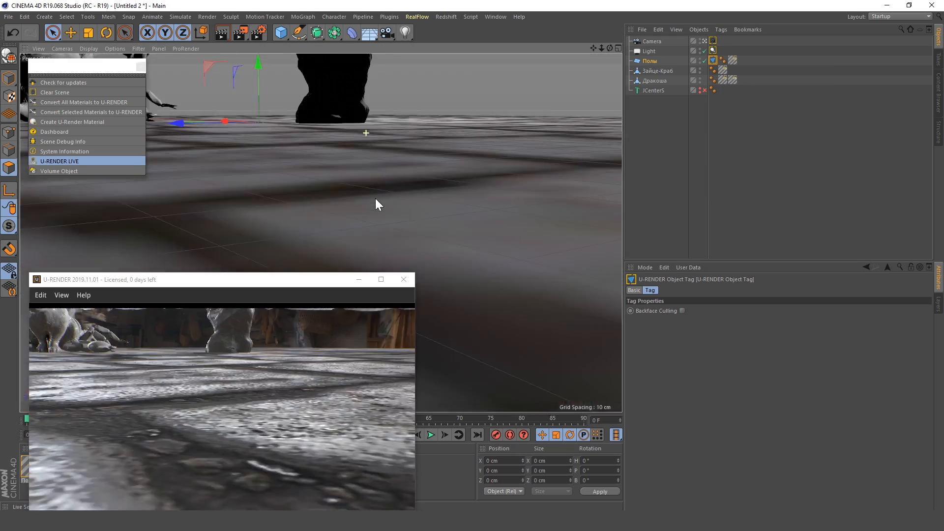
pyautogui.scroll(-4, 360, 202)
pyautogui.scroll(1, 347, 106)
pyautogui.scroll(-8, 349, 179)
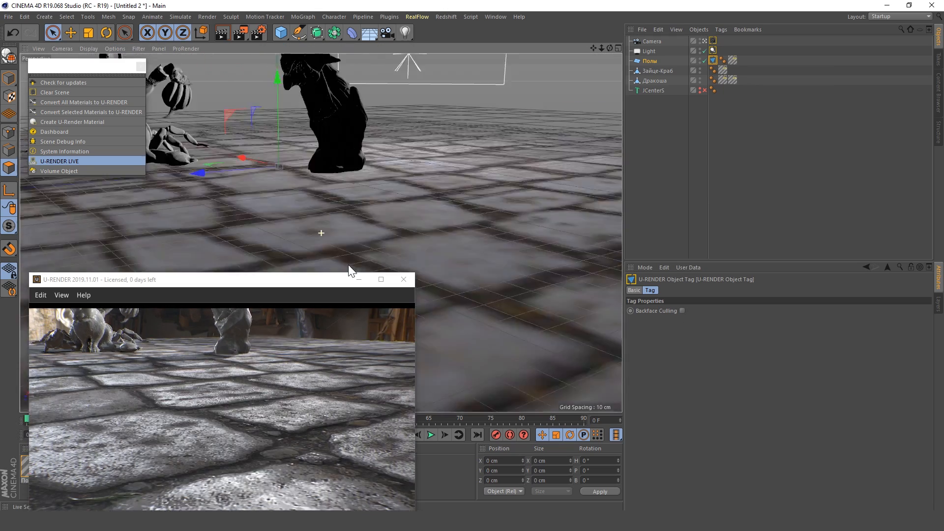
pyautogui.keyDown('ctrl'); pyautogui.moveTo(749, 79); pyautogui.dragTo(749, 80); pyautogui.keyUp('ctrl')
pyautogui.moveTo(371, 187)
pyautogui.keyDown('alt'); pyautogui.mouseDown()
pyautogui.moveTo(293, 173)
pyautogui.moveTo(299, 136)
pyautogui.moveTo(369, 141)
pyautogui.moveTo(373, 172)
pyautogui.mouseUp(); pyautogui.keyUp('alt')
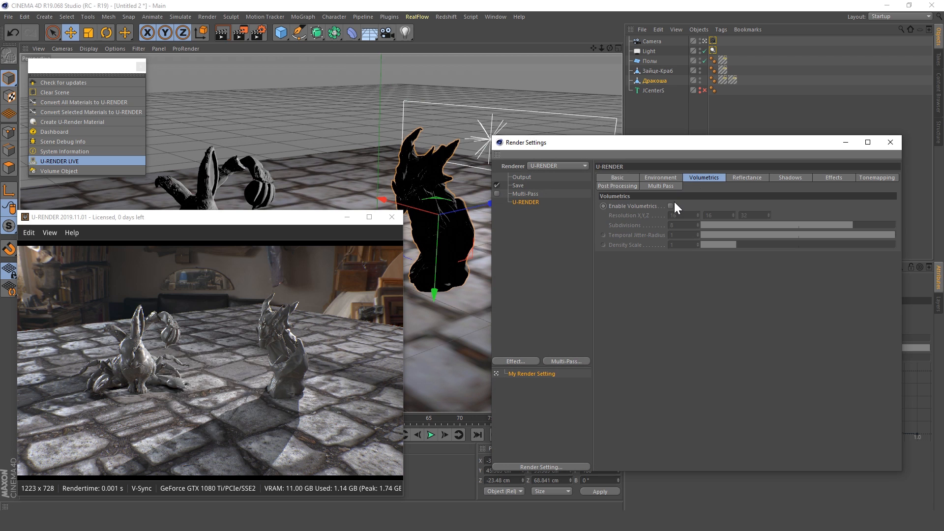
# - Enable volumetrics in the render settings and add a spot light carrying a U-RENDER Light Tag
pyautogui.click(672, 203)
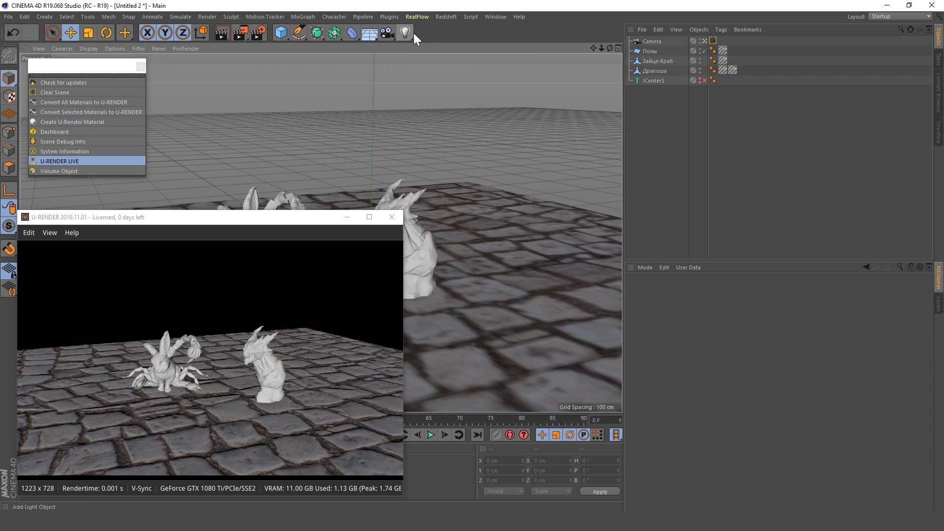
pyautogui.click(412, 33)
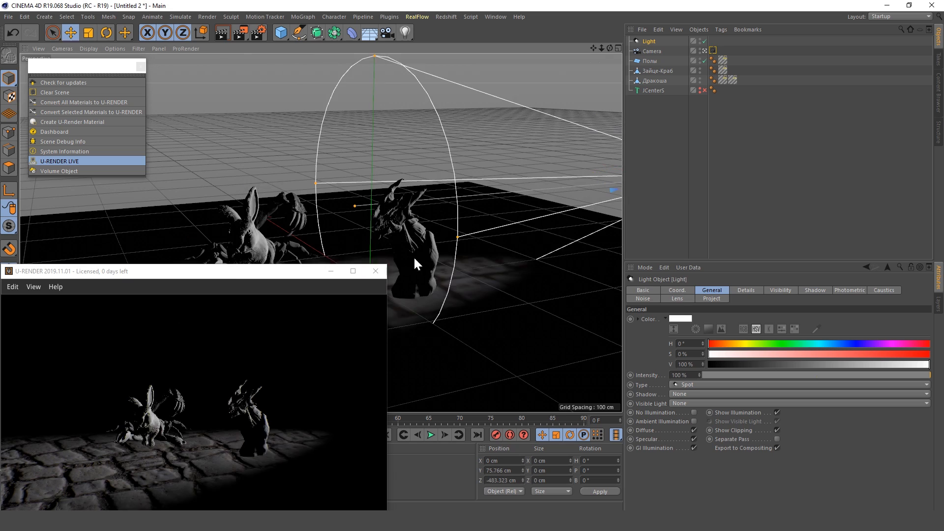
pyautogui.keyDown('alt'); pyautogui.moveTo(413, 256); pyautogui.dragTo(479, 226); pyautogui.keyUp('alt')
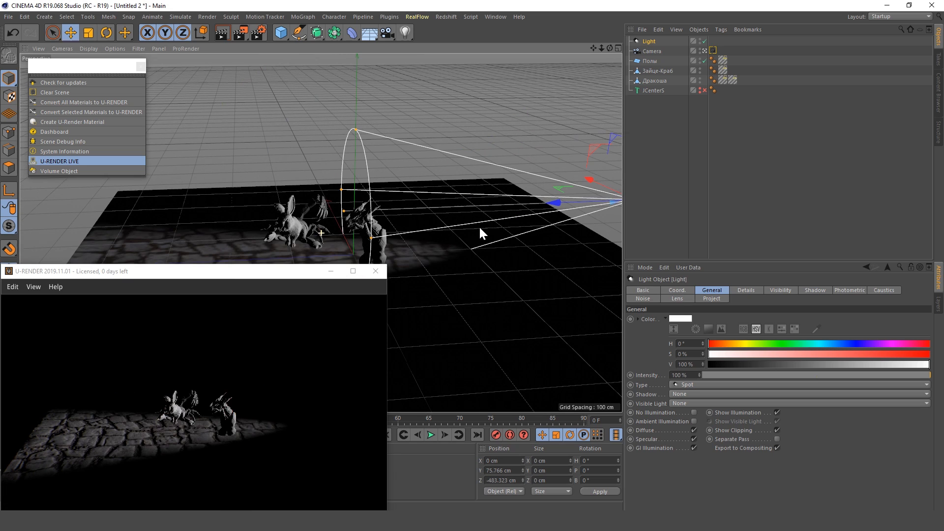
pyautogui.rightClick(650, 42)
pyautogui.click(846, 87)
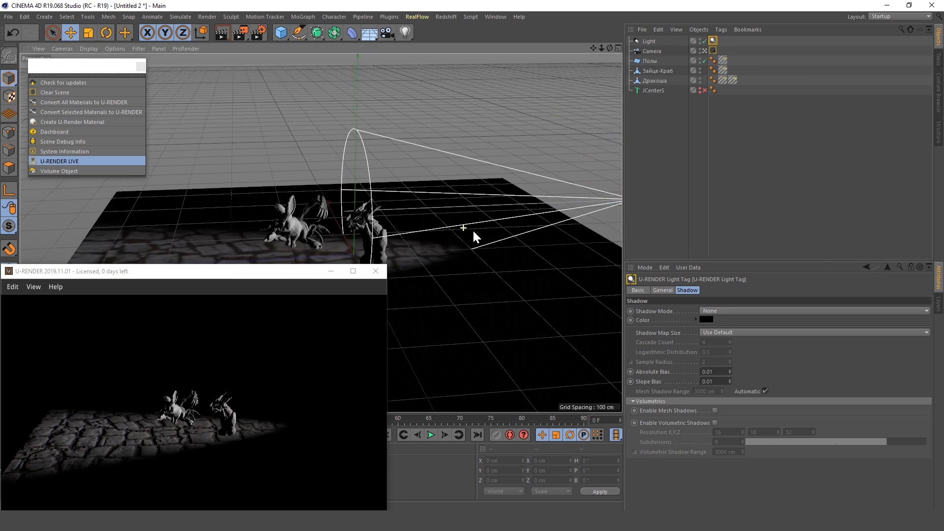
# - Add a U-RENDER Volume Object in Layered mode to the scene
pyautogui.scroll(3, 472, 236)
pyautogui.click(69, 170)
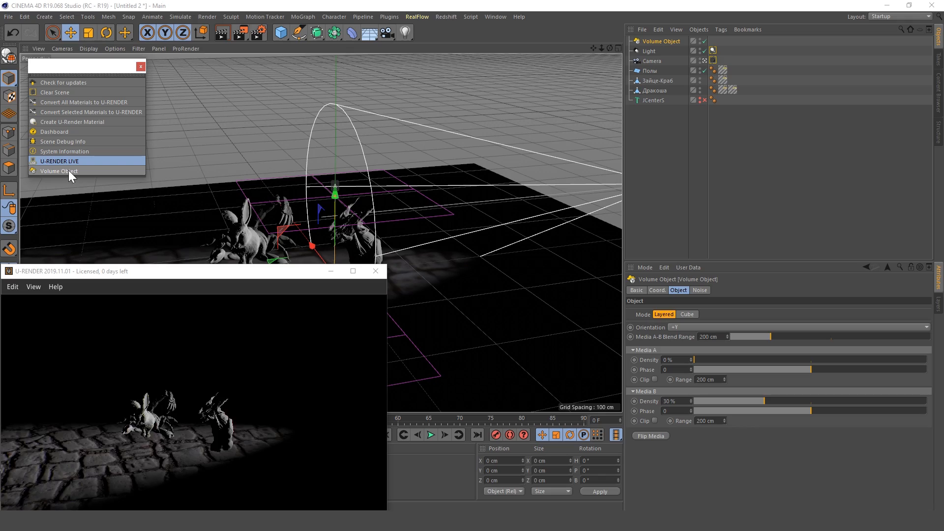
pyautogui.keyDown('alt'); pyautogui.moveTo(424, 267); pyautogui.dragTo(422, 240); pyautogui.keyUp('alt')
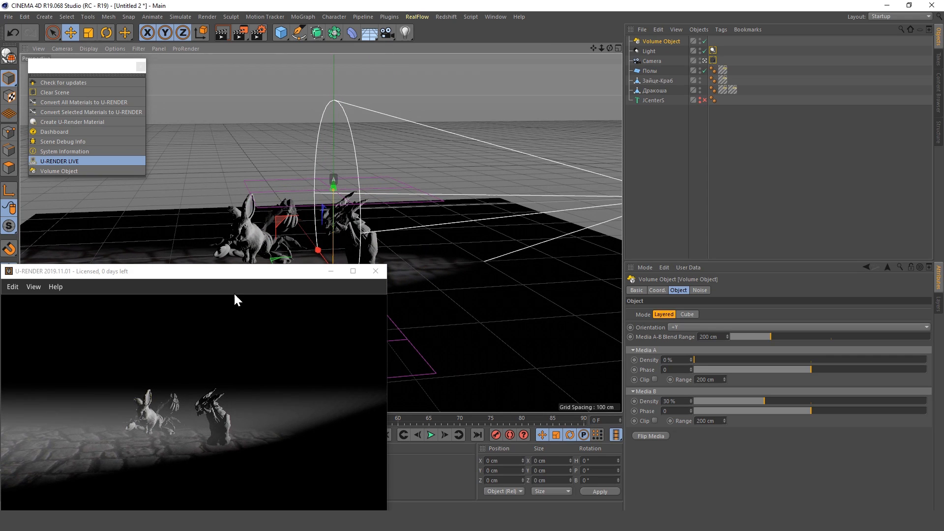
# - Raise the volume object to about Y 61 cm and set its Media A-B Blend Range to about 91 cm
pyautogui.moveTo(335, 191)
pyautogui.mouseDown()
pyautogui.moveTo(334, 114)
pyautogui.moveTo(332, 234)
pyautogui.moveTo(340, 91)
pyautogui.moveTo(346, 178)
pyautogui.mouseUp()
pyautogui.moveTo(335, 147); pyautogui.dragTo(342, 244)
pyautogui.scroll(5, 369, 180)
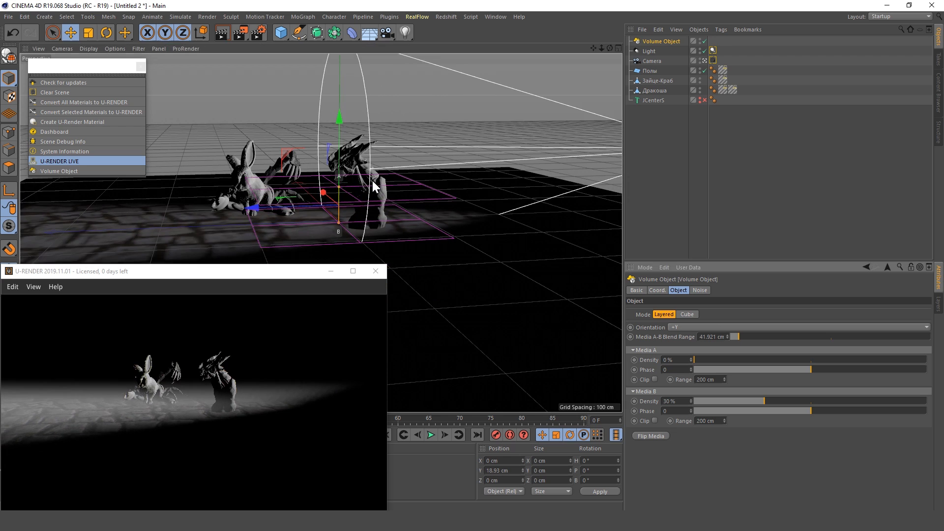
pyautogui.moveTo(321, 182); pyautogui.dragTo(329, 111)
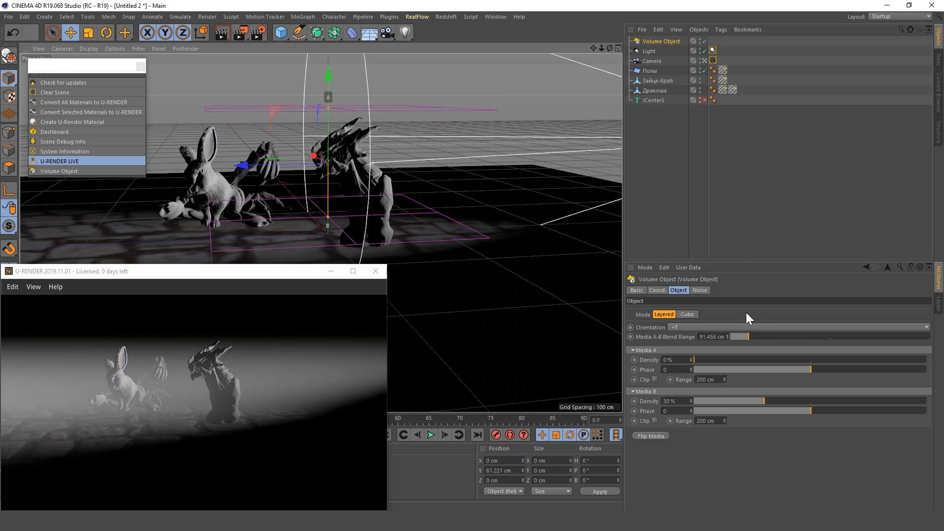
# - Switch the volume object to Cube mode and move it beside the figures, to about X -29 cm and Z 199 cm
pyautogui.click(687, 314)
pyautogui.scroll(-3, 393, 211)
pyautogui.keyDown('alt'); pyautogui.moveTo(383, 196); pyautogui.dragTo(423, 224); pyautogui.keyUp('alt')
pyautogui.moveTo(293, 151); pyautogui.dragTo(179, 208)
pyautogui.keyDown('alt'); pyautogui.moveTo(374, 202); pyautogui.dragTo(320, 168); pyautogui.keyUp('alt')
# - Set the volumetrics Subdivisions to 7 in the render settings, trying a lower value first
pyautogui.click(258, 35)
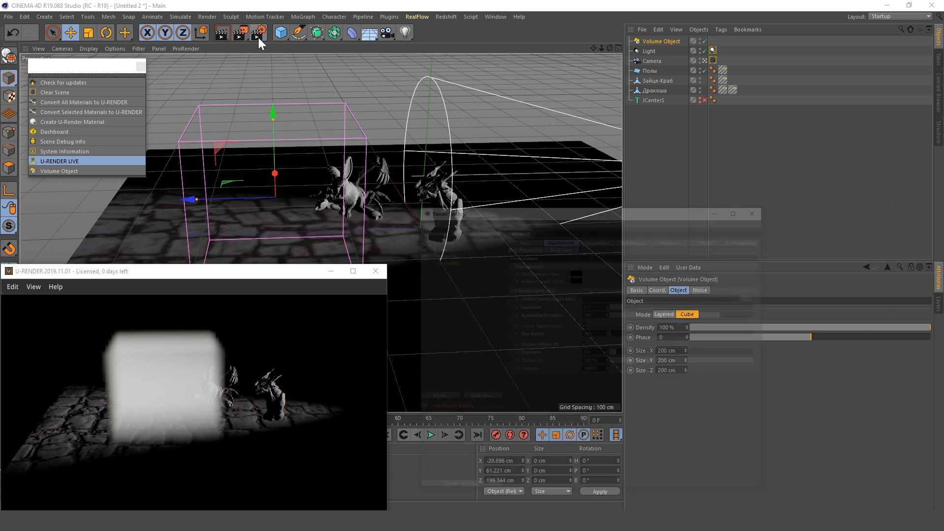
pyautogui.click(695, 177)
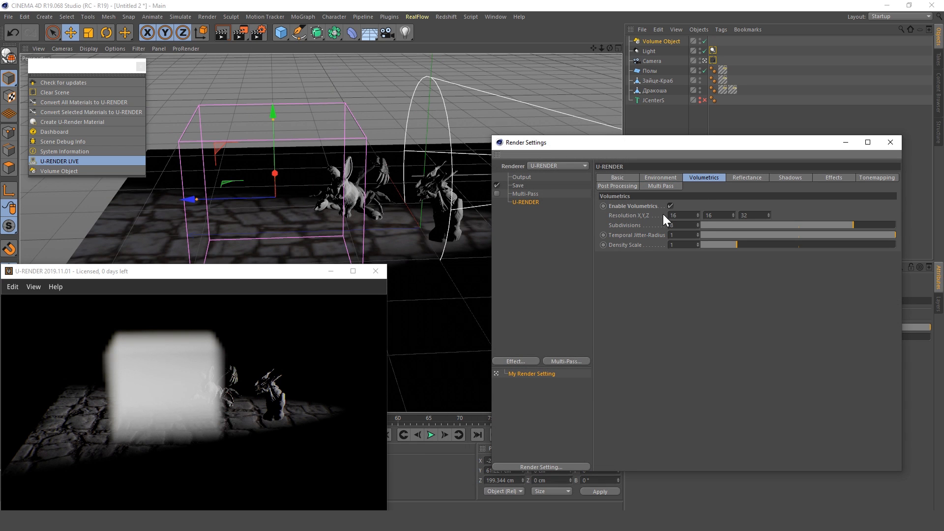
pyautogui.moveTo(747, 225); pyautogui.dragTo(711, 225)
pyautogui.keyDown('alt'); pyautogui.moveTo(452, 209); pyautogui.dragTo(484, 209); pyautogui.keyUp('alt')
pyautogui.moveTo(738, 226); pyautogui.dragTo(828, 226)
pyautogui.keyDown('alt'); pyautogui.moveTo(295, 210); pyautogui.dragTo(364, 235, button='middle'); pyautogui.keyUp('alt')
pyautogui.keyDown('alt'); pyautogui.moveTo(365, 235); pyautogui.dragTo(417, 237, button='right'); pyautogui.keyUp('alt')
pyautogui.keyDown('alt'); pyautogui.moveTo(416, 237); pyautogui.dragTo(350, 232, button='middle'); pyautogui.keyUp('alt')
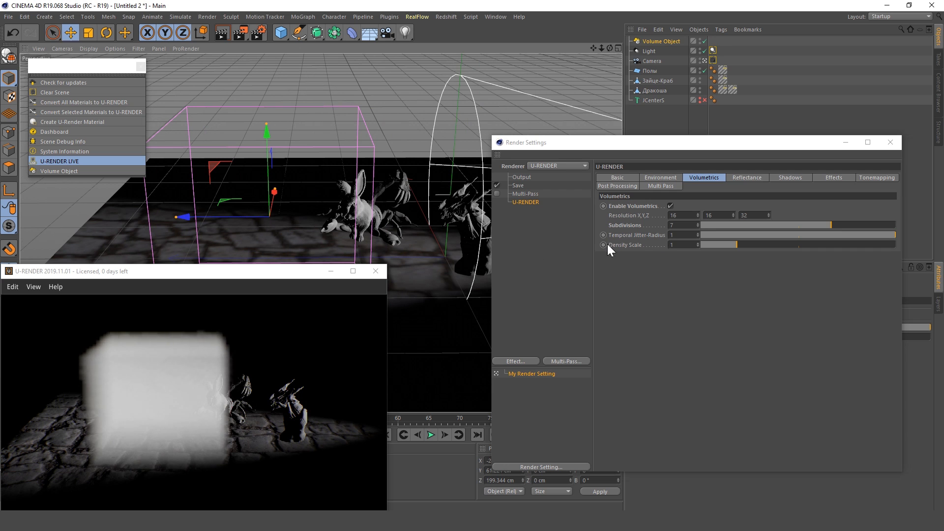
# - Try a volumetrics Temporal Jitter-Radius of 0 and set it back to 1
pyautogui.moveTo(821, 234); pyautogui.dragTo(642, 237)
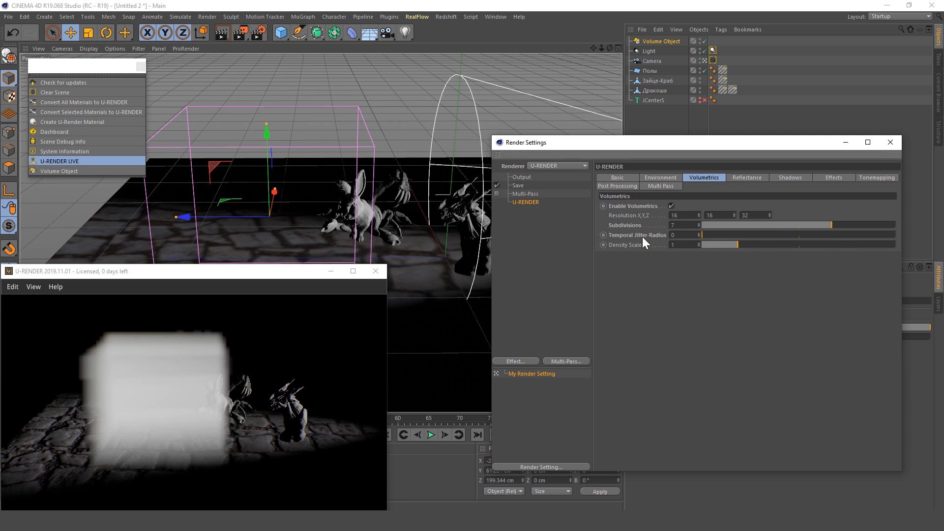
pyautogui.moveTo(316, 254)
pyautogui.keyDown('alt'); pyautogui.mouseDown()
pyautogui.moveTo(262, 240)
pyautogui.moveTo(326, 249)
pyautogui.mouseUp(); pyautogui.keyUp('alt')
pyautogui.moveTo(711, 235); pyautogui.dragTo(895, 235)
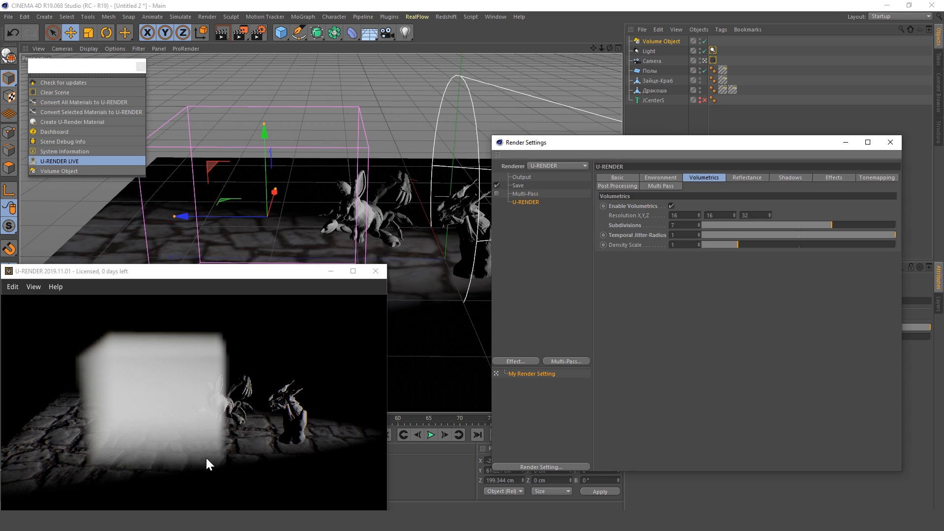
# - Try the maximum volumetrics Density Scale on the fog cube and undo the change
pyautogui.keyDown('alt'); pyautogui.moveTo(270, 193); pyautogui.dragTo(99, 358); pyautogui.keyUp('alt')
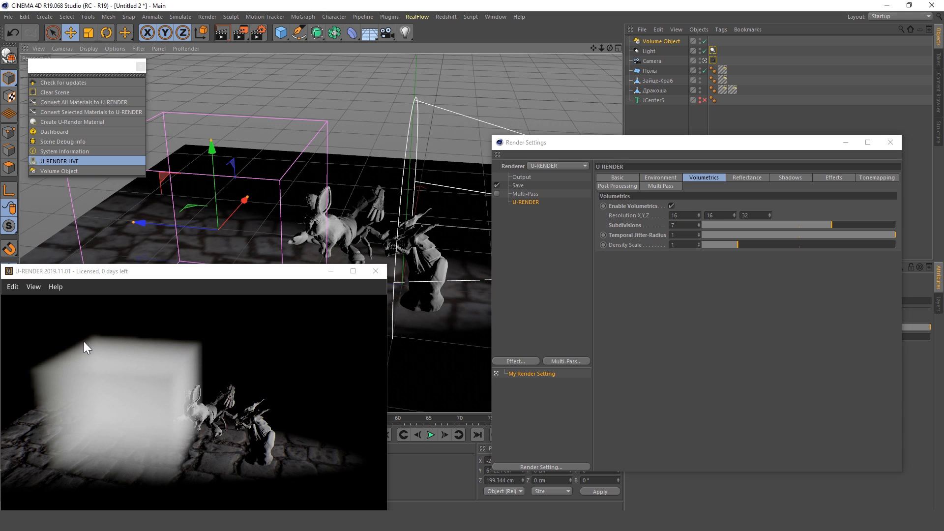
pyautogui.keyDown('alt'); pyautogui.moveTo(302, 129); pyautogui.dragTo(254, 234); pyautogui.keyUp('alt')
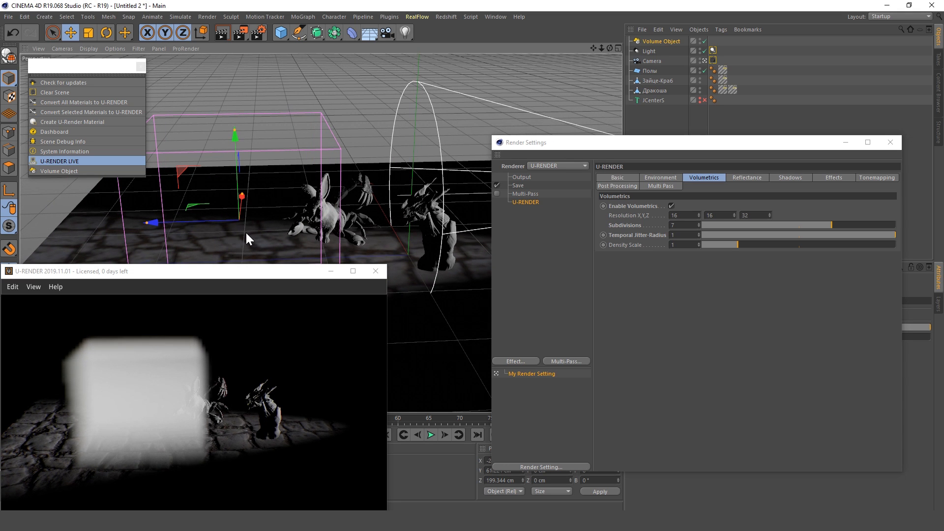
pyautogui.moveTo(735, 244); pyautogui.dragTo(895, 245)
pyautogui.hotkey('ctrl', 'z')
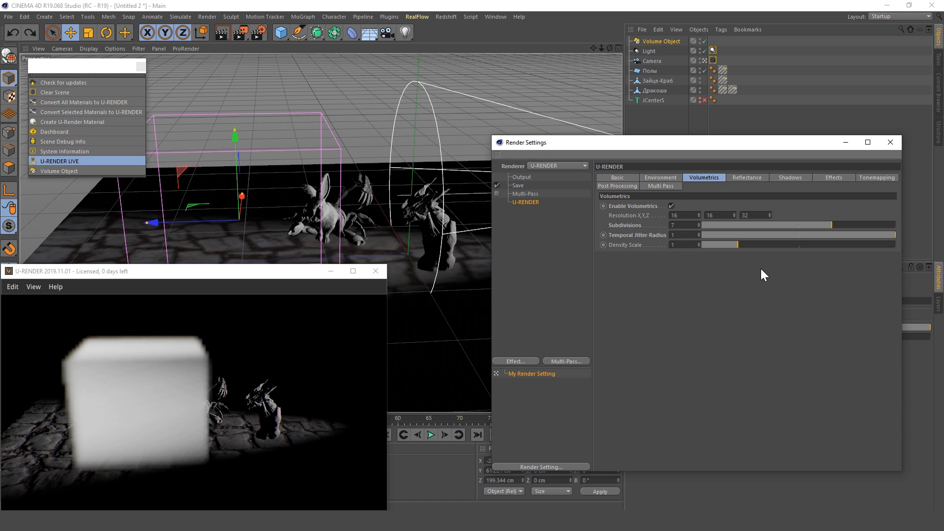
# - Set the volumetrics Subdivisions to 8 in the render settings and check the fog cube from other angles
pyautogui.keyDown('alt'); pyautogui.moveTo(219, 247); pyautogui.dragTo(355, 245); pyautogui.keyUp('alt')
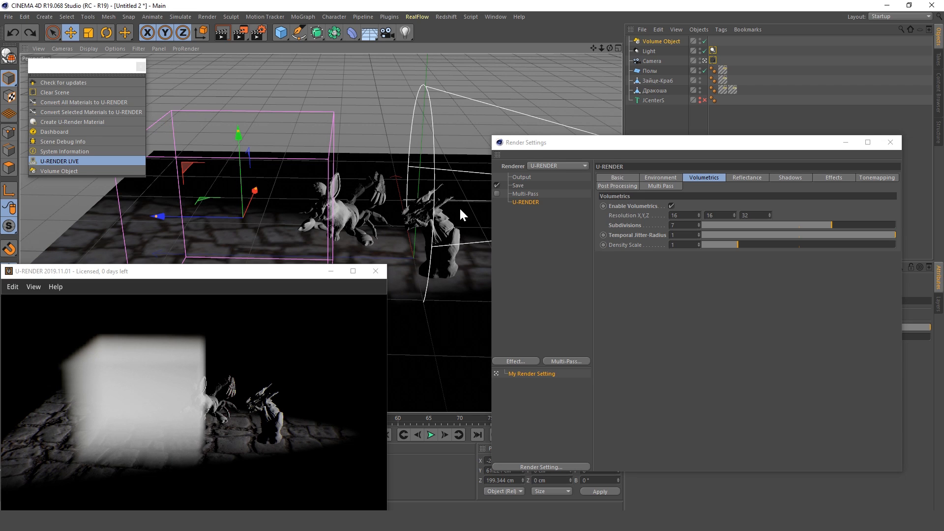
pyautogui.click(855, 225)
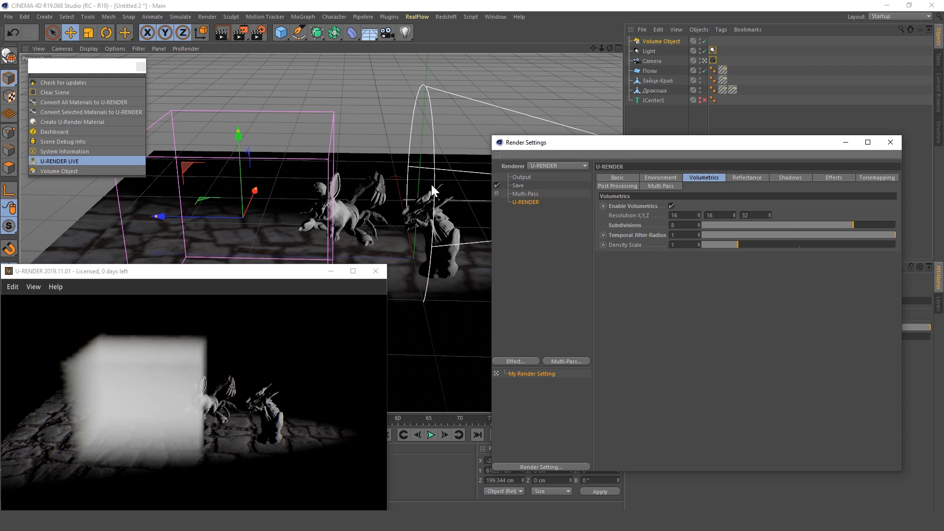
pyautogui.keyDown('alt'); pyautogui.moveTo(432, 185); pyautogui.dragTo(349, 207); pyautogui.keyUp('alt')
pyautogui.keyDown('alt'); pyautogui.moveTo(295, 223); pyautogui.dragTo(299, 225); pyautogui.keyUp('alt')
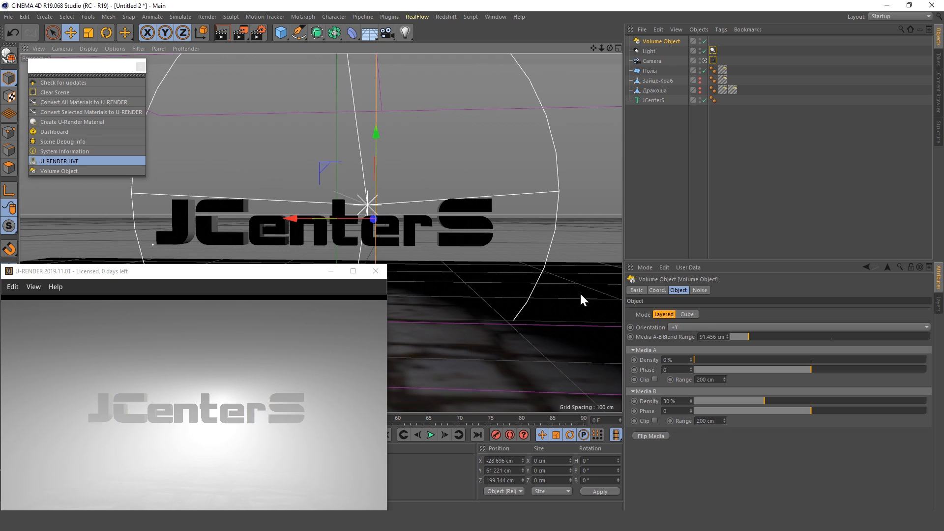
# - Set the light's U-RENDER tag to the Soft Edges shadow mode and enable volumetric mesh shadows
pyautogui.click(713, 50)
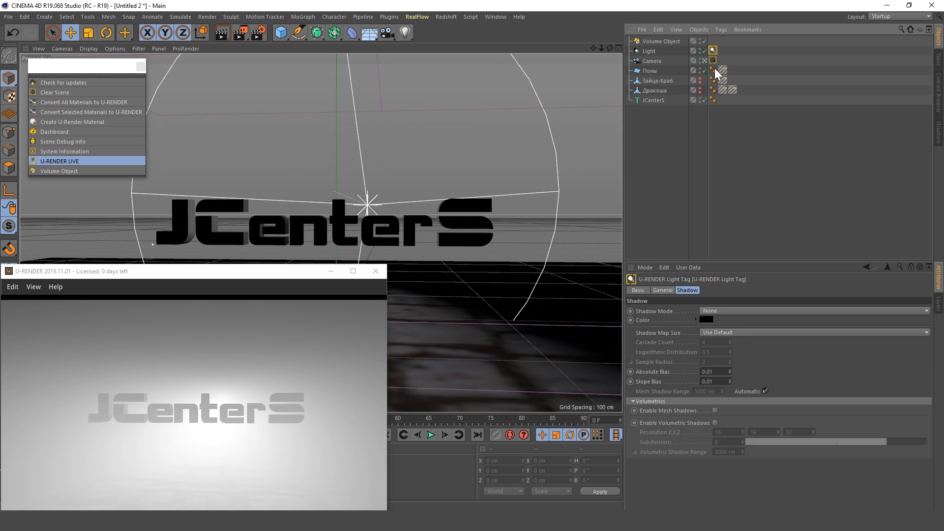
pyautogui.click(729, 309)
pyautogui.click(739, 290)
pyautogui.click(730, 308)
pyautogui.click(730, 339)
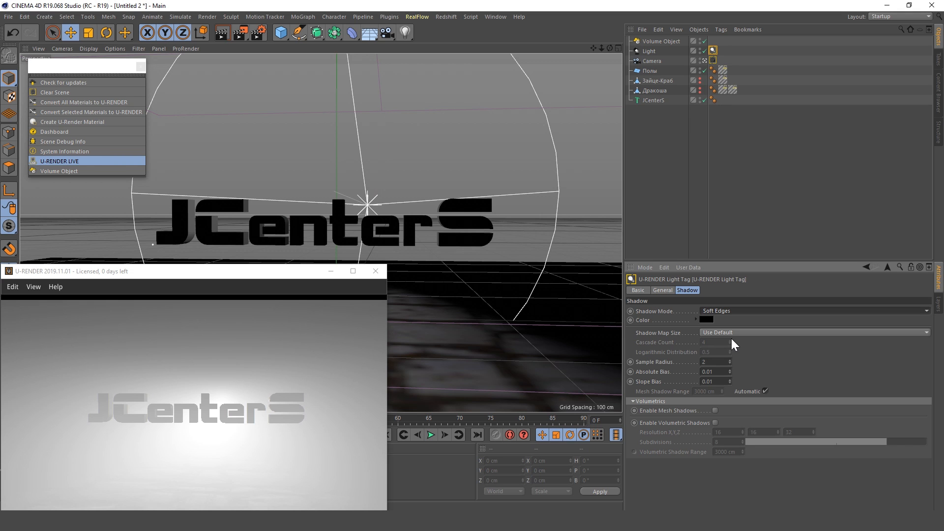
pyautogui.moveTo(453, 208)
pyautogui.keyDown('alt'); pyautogui.mouseDown()
pyautogui.moveTo(451, 221)
pyautogui.moveTo(465, 225)
pyautogui.moveTo(471, 216)
pyautogui.moveTo(455, 210)
pyautogui.moveTo(459, 226)
pyautogui.moveTo(463, 212)
pyautogui.moveTo(471, 223)
pyautogui.moveTo(465, 214)
pyautogui.mouseUp(); pyautogui.keyUp('alt')
pyautogui.click(714, 410)
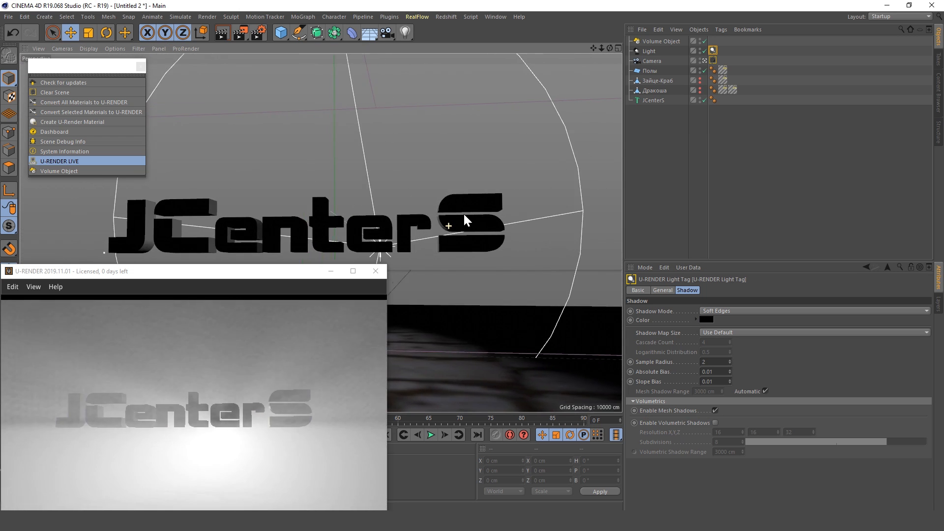
# - Lower the volume object's Media B Density to 12.5 %
pyautogui.click(665, 44)
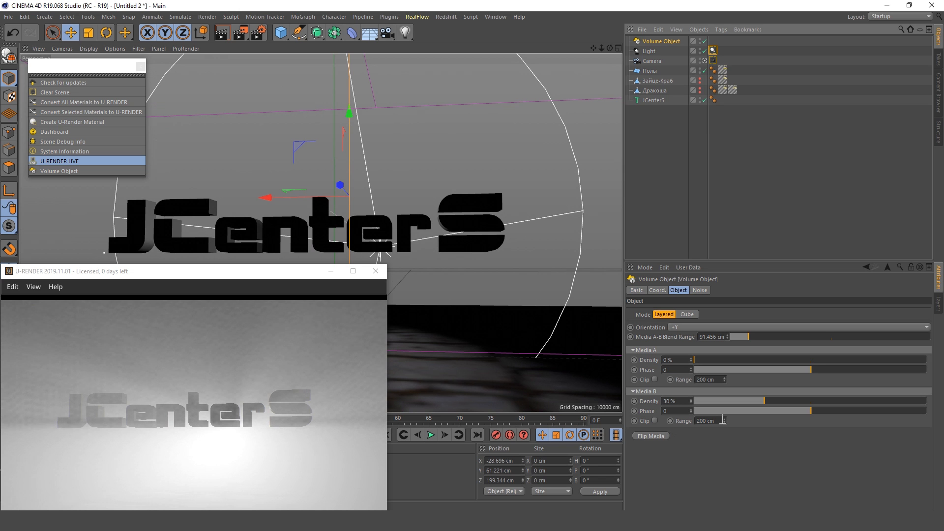
pyautogui.moveTo(754, 400); pyautogui.dragTo(723, 399)
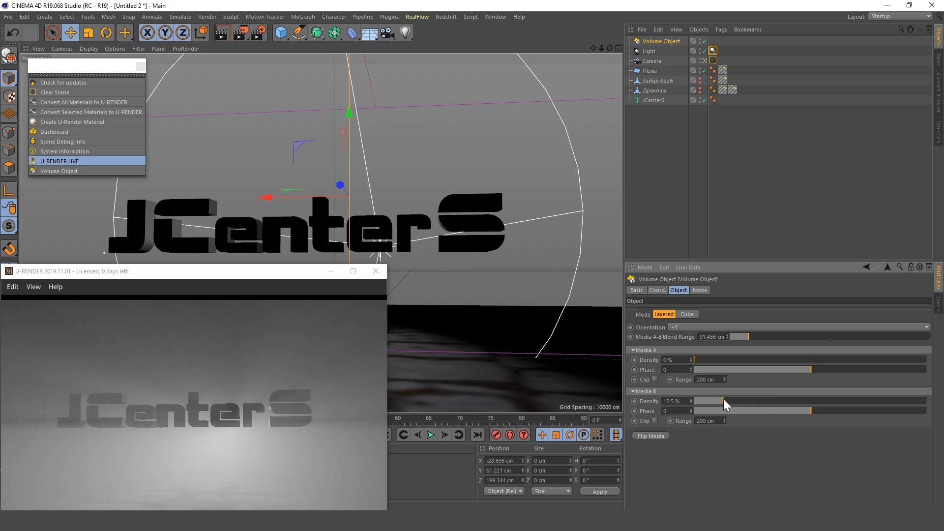
pyautogui.keyDown('alt'); pyautogui.moveTo(421, 214); pyautogui.dragTo(485, 157); pyautogui.keyUp('alt')
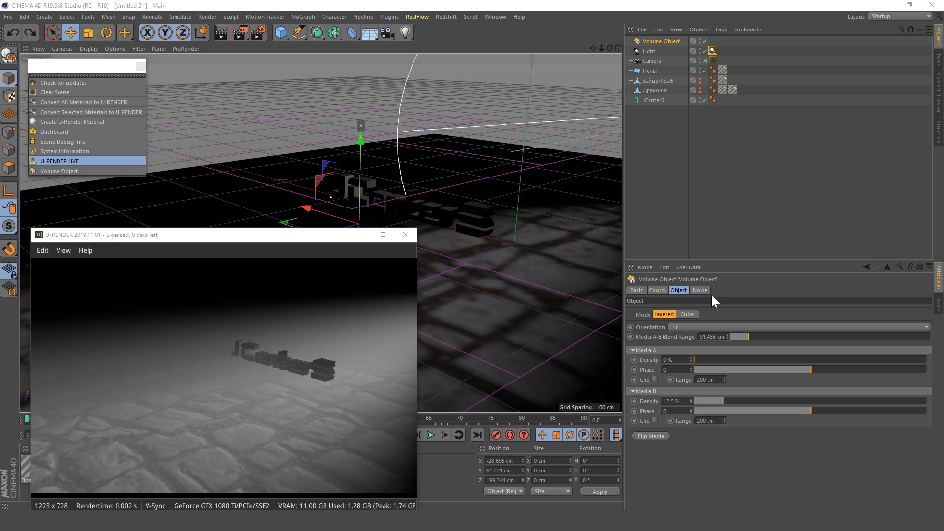
# - Enable noise on the volume object and select the light's U-RENDER tag
pyautogui.click(705, 291)
pyautogui.click(666, 310)
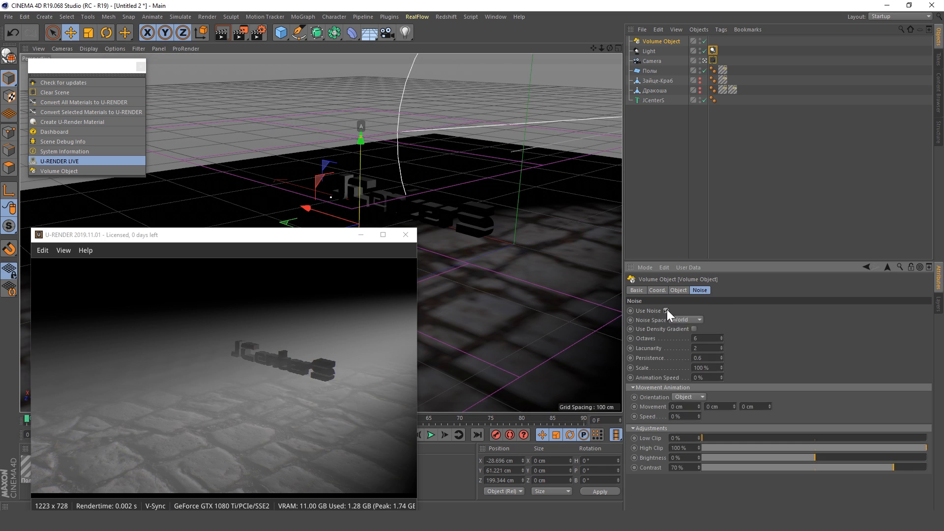
pyautogui.keyDown('alt'); pyautogui.moveTo(459, 224); pyautogui.dragTo(497, 220); pyautogui.keyUp('alt')
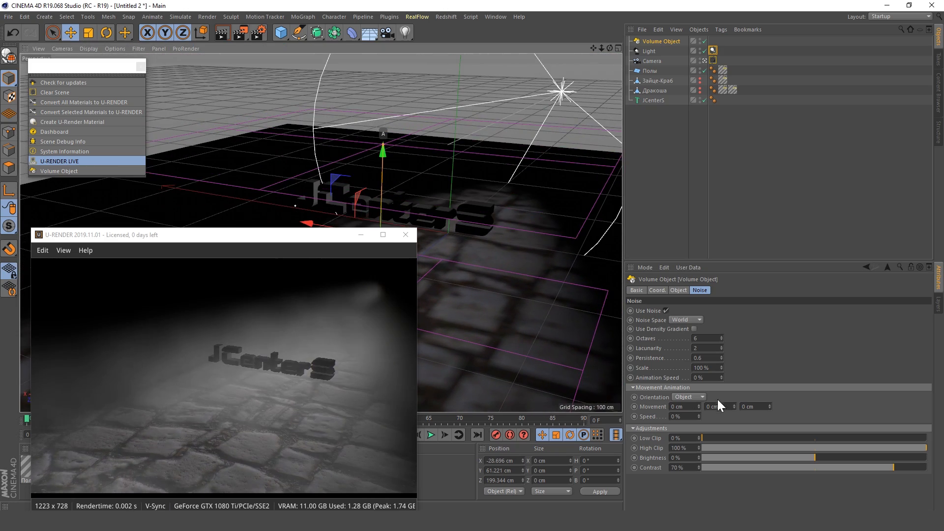
pyautogui.click(714, 49)
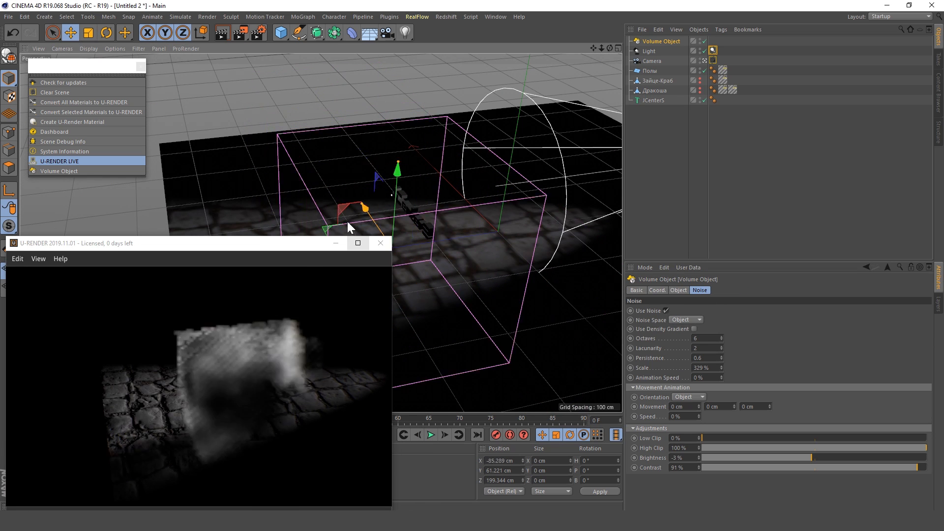
# - Move the volume cube along X to about 12.7 cm and switch the volume object to Layered mode
pyautogui.moveTo(347, 222); pyautogui.dragTo(324, 186)
pyautogui.click(680, 291)
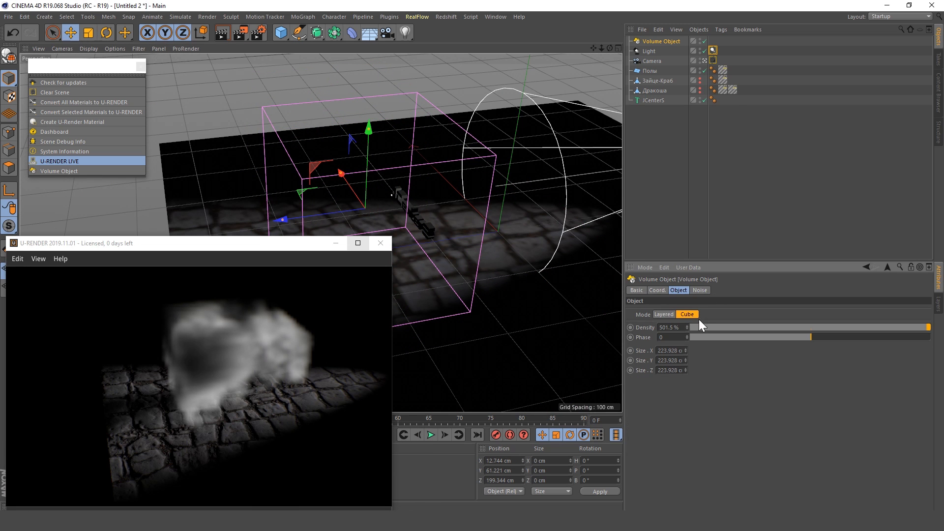
pyautogui.click(667, 315)
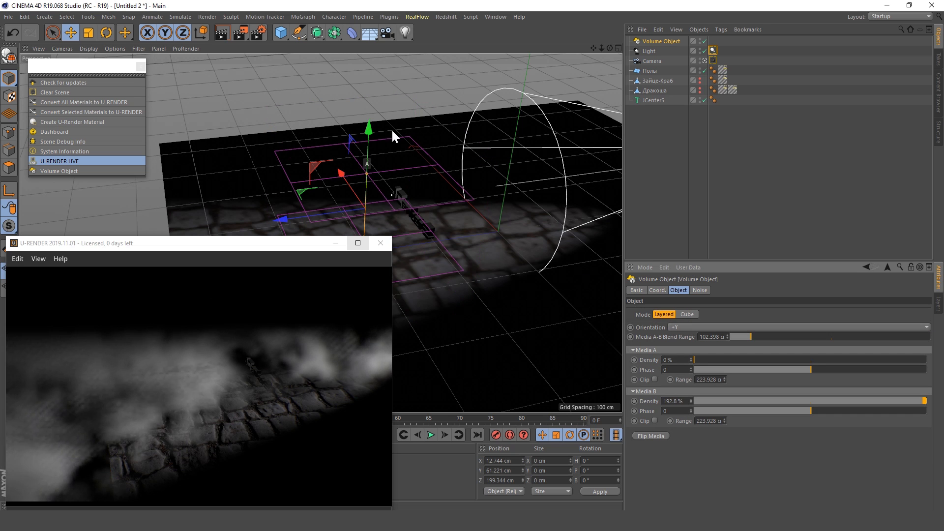
# - Shift the layered volume along X and set its Noise Space to Object
pyautogui.moveTo(341, 174); pyautogui.dragTo(338, 206)
pyautogui.click(700, 290)
pyautogui.click(686, 320)
pyautogui.click(687, 330)
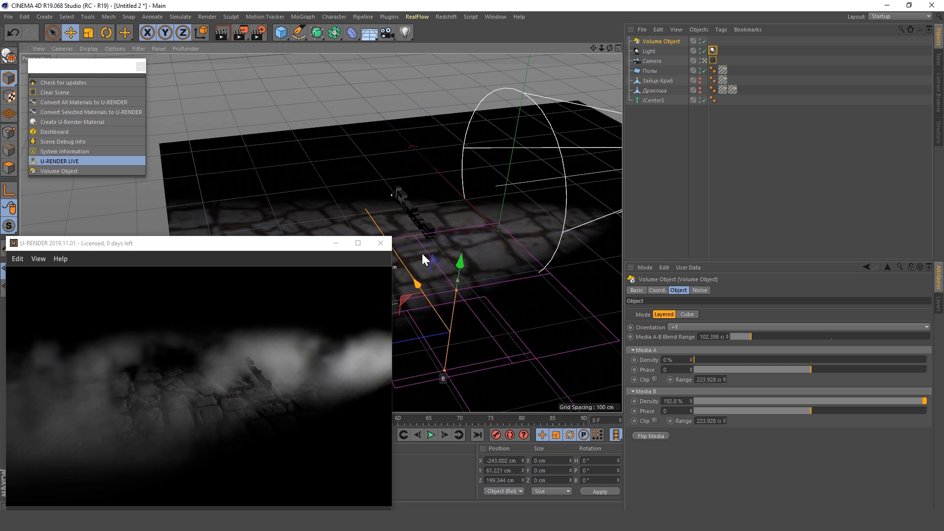
# - Move the layered volume along X to about -62 cm and open its noise settings
pyautogui.moveTo(421, 252); pyautogui.dragTo(389, 179)
pyautogui.keyDown('alt'); pyautogui.moveTo(449, 222); pyautogui.dragTo(486, 225); pyautogui.keyUp('alt')
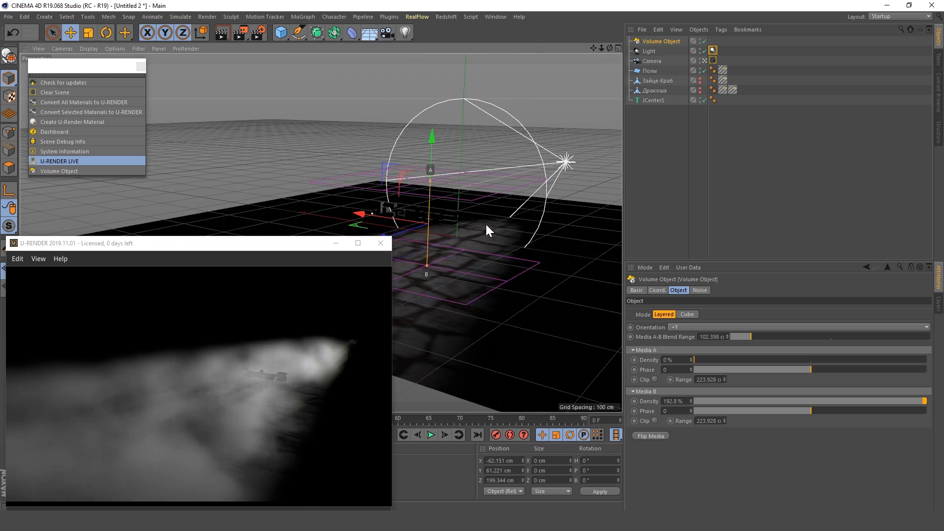
pyautogui.keyDown('alt'); pyautogui.moveTo(477, 220); pyautogui.dragTo(475, 243, button='right'); pyautogui.keyUp('alt')
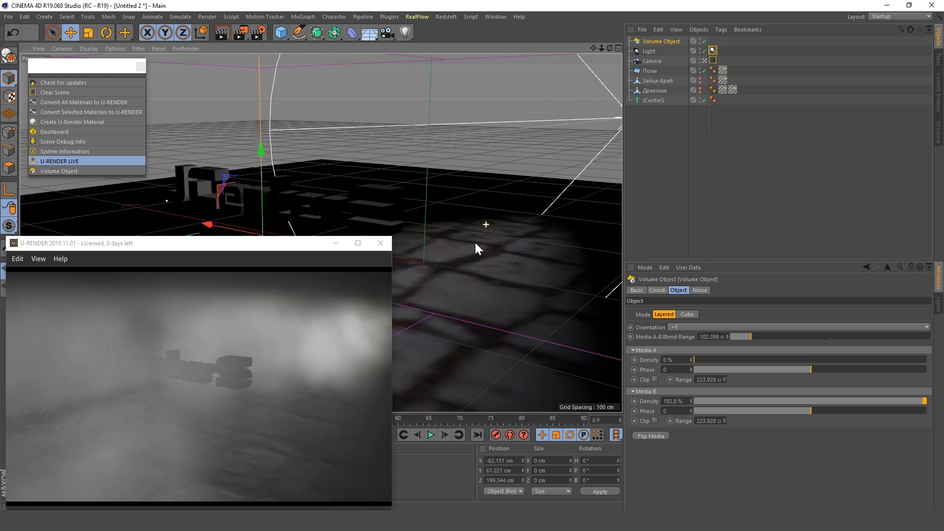
pyautogui.click(700, 290)
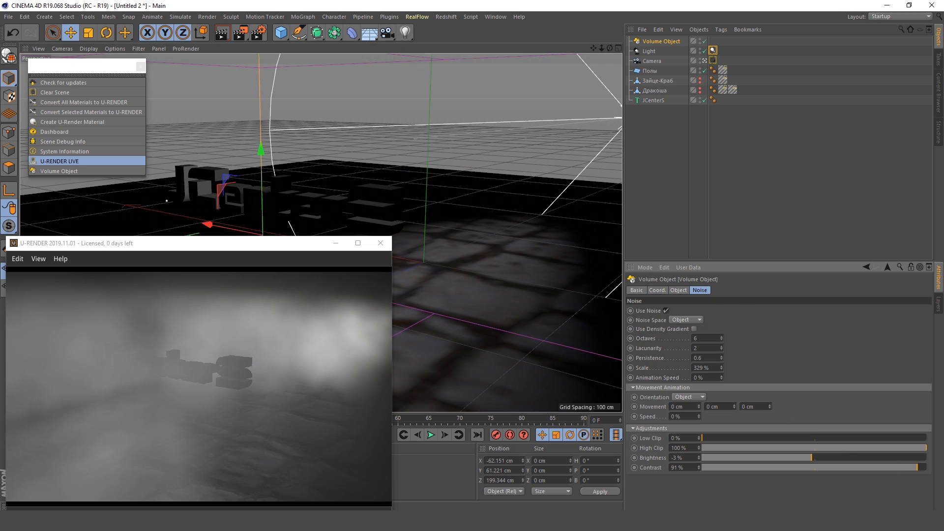